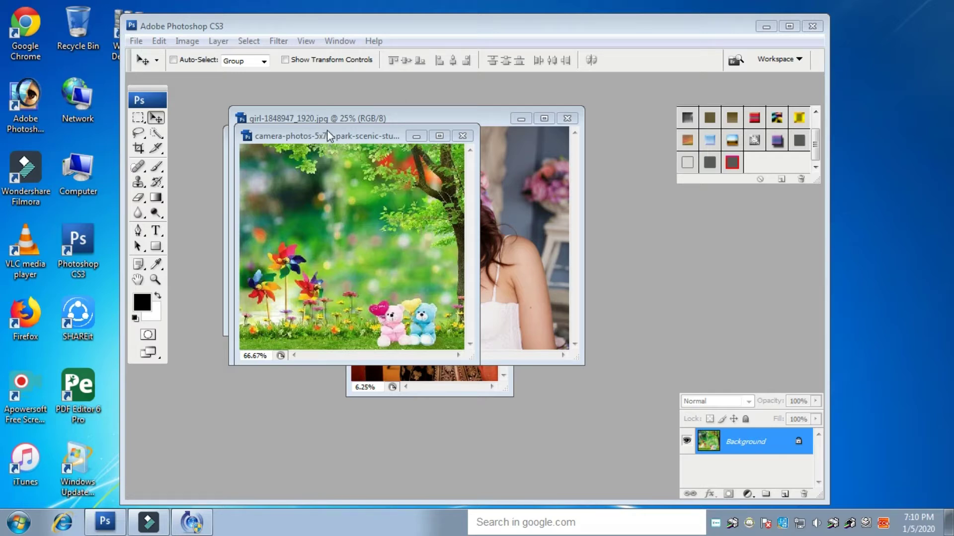
Move the park scenery and girl photo windows apart so that all open photos are within reach.
drag(323, 135, 294, 329)
click(404, 116)
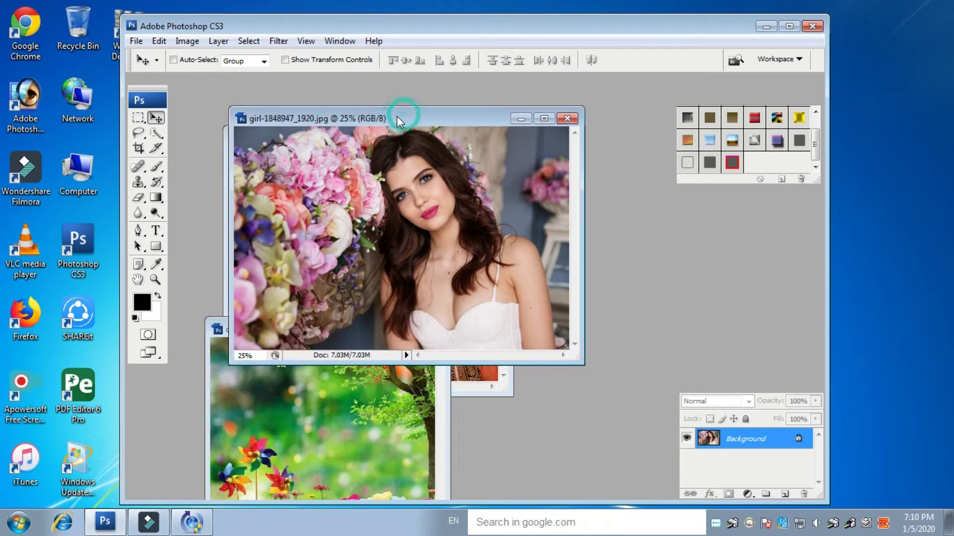
key(ctrl+w)
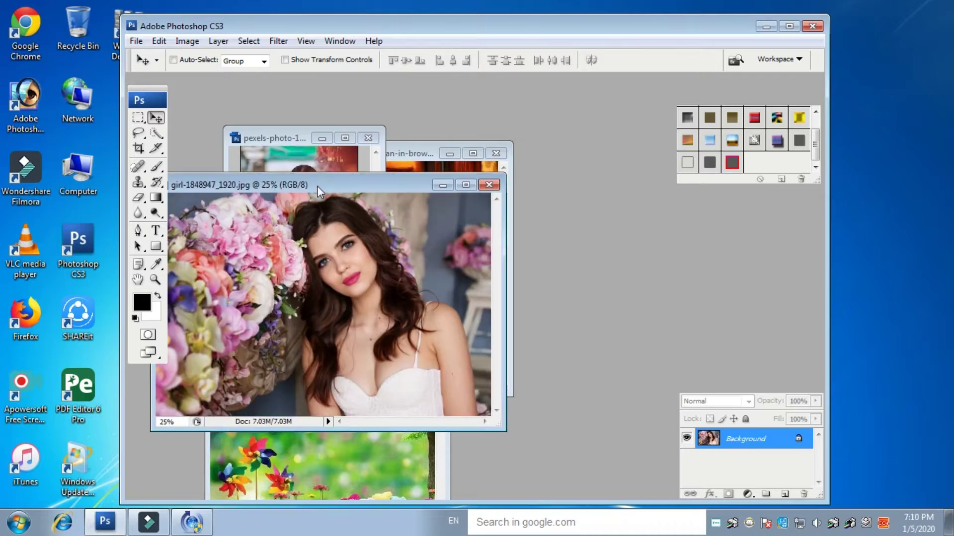
drag(315, 184, 310, 191)
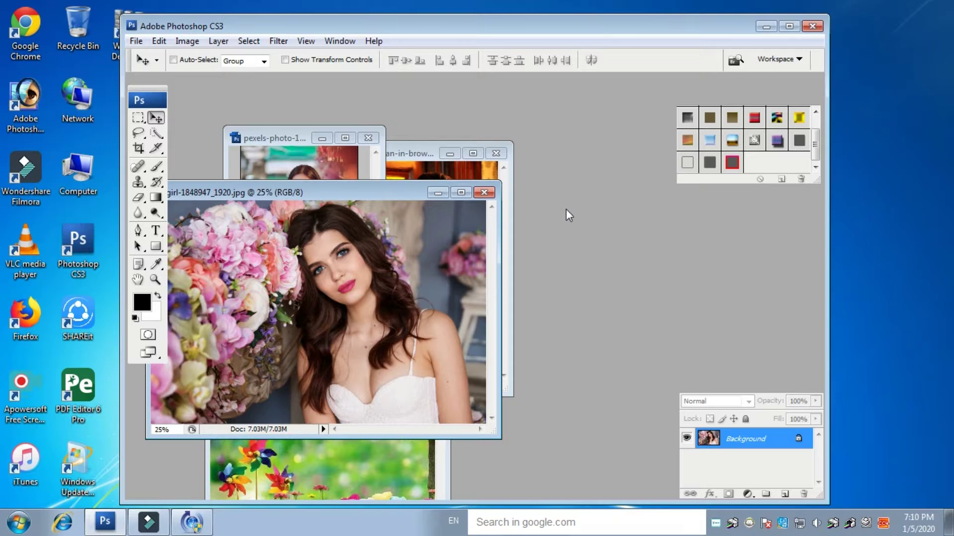
Create a new blank document and crop it to 12 × 8 in at 300 pixels/inch.
key(ctrl+n)
click(497, 124)
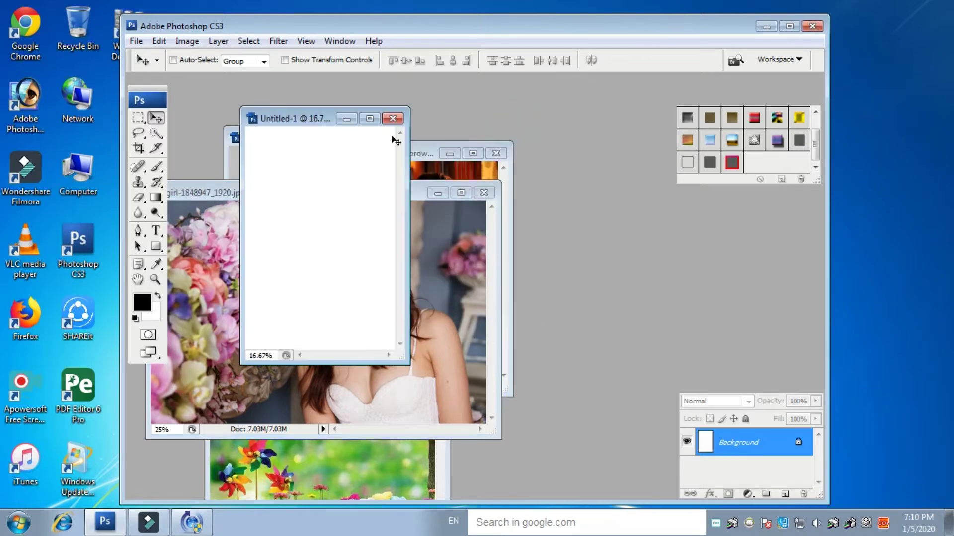
drag(313, 124, 448, 153)
click(139, 148)
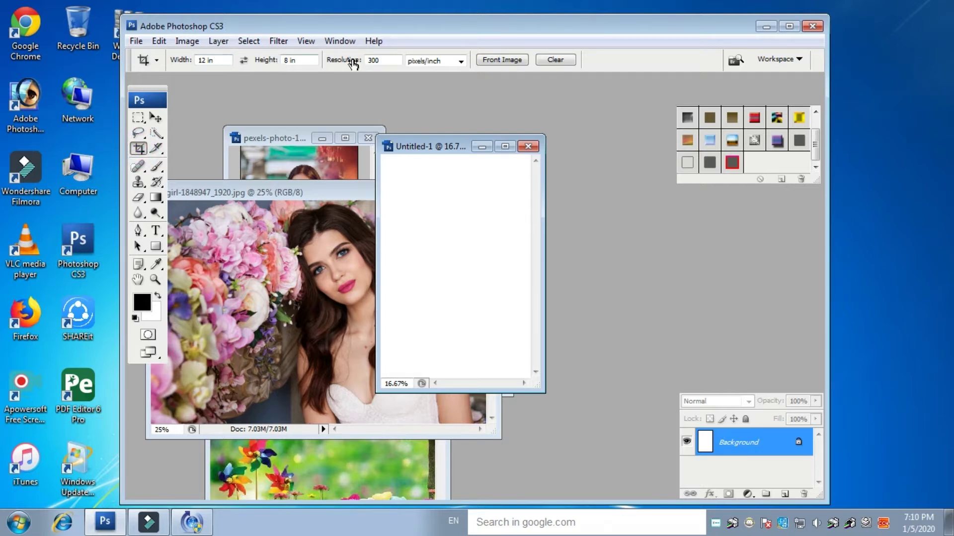
mouse_move(389, 181)
mouse_down()
mouse_move(451, 251)
mouse_move(521, 360)
mouse_up()
key(Return)
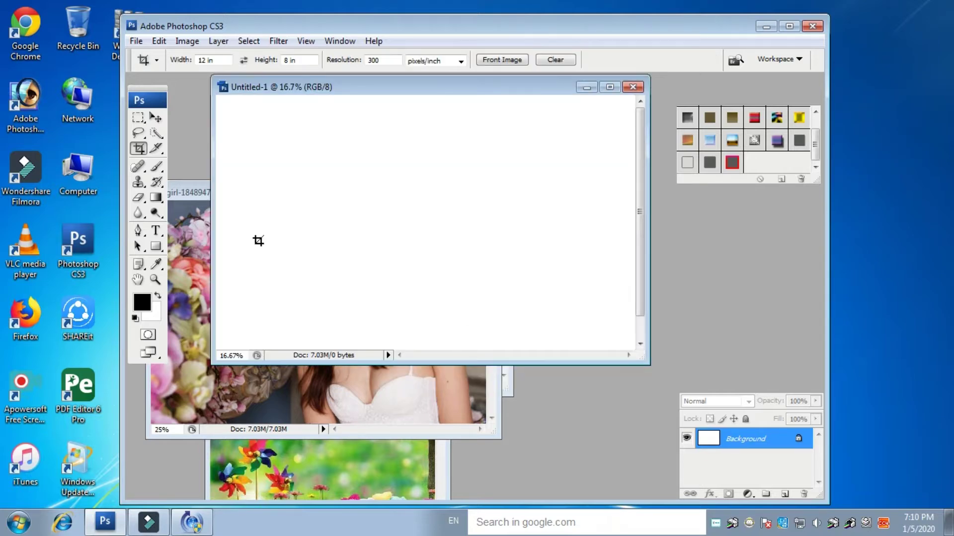
Maximize the application window and place the blank document beside the open photos.
drag(409, 89, 519, 135)
click(789, 26)
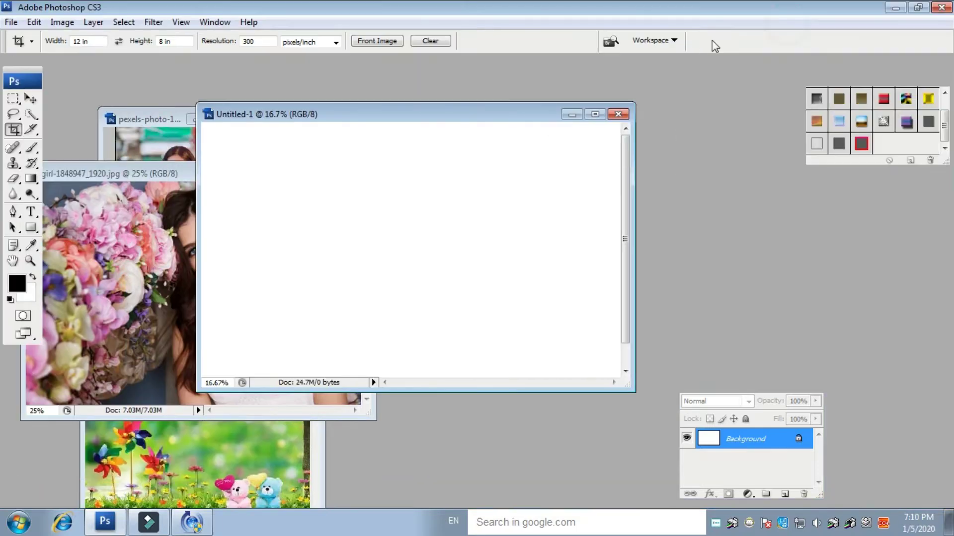
drag(366, 118, 599, 121)
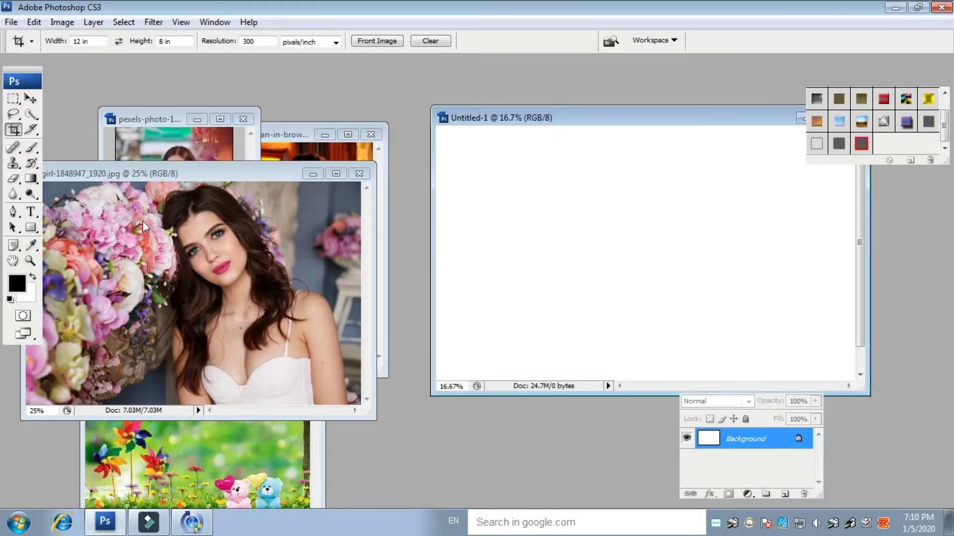
Copy the park scenery photo into the blank document and align it with the canvas's upper-left corner.
click(190, 456)
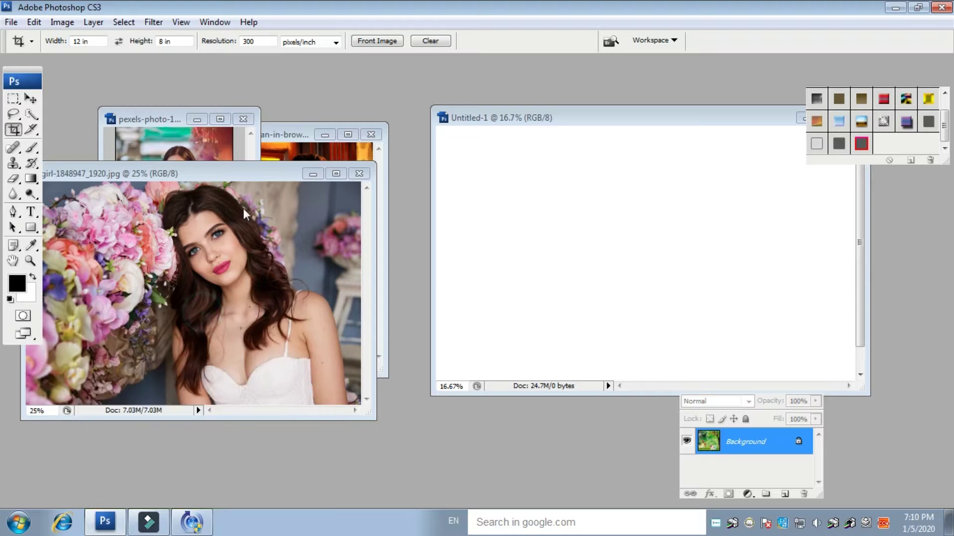
click(30, 99)
drag(196, 257, 489, 259)
drag(684, 123, 513, 135)
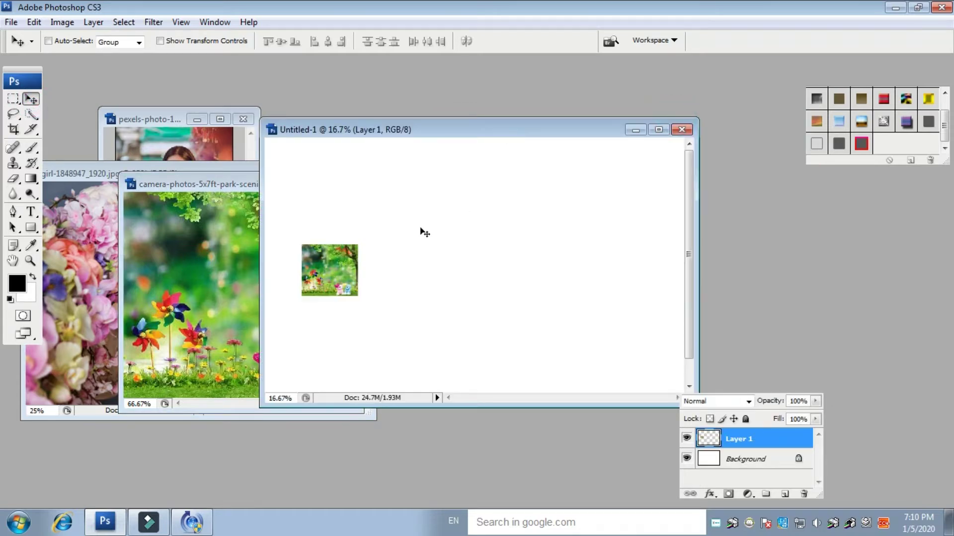
drag(333, 271, 300, 166)
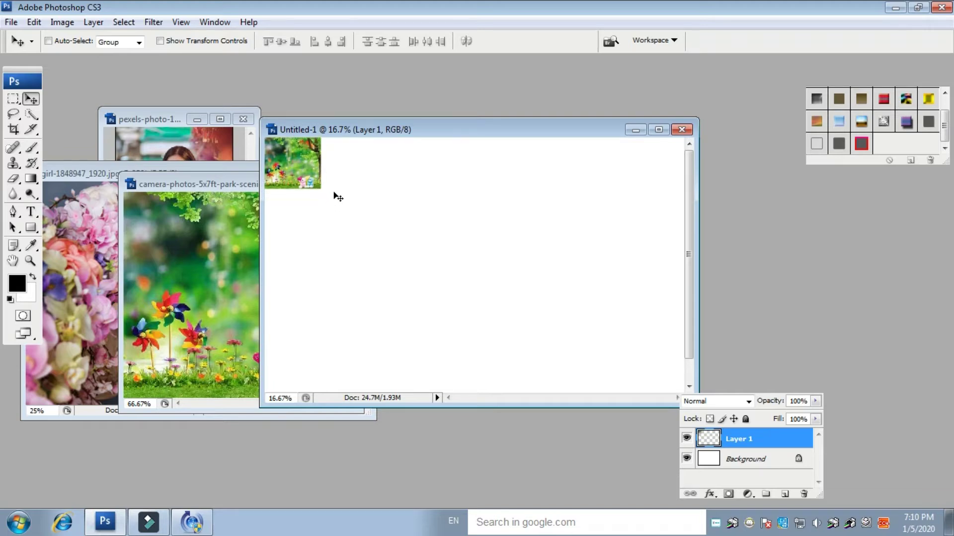
Stretch the park scenery layer to about 747% width and 570% height so that it covers the whole canvas.
key(ctrl+t)
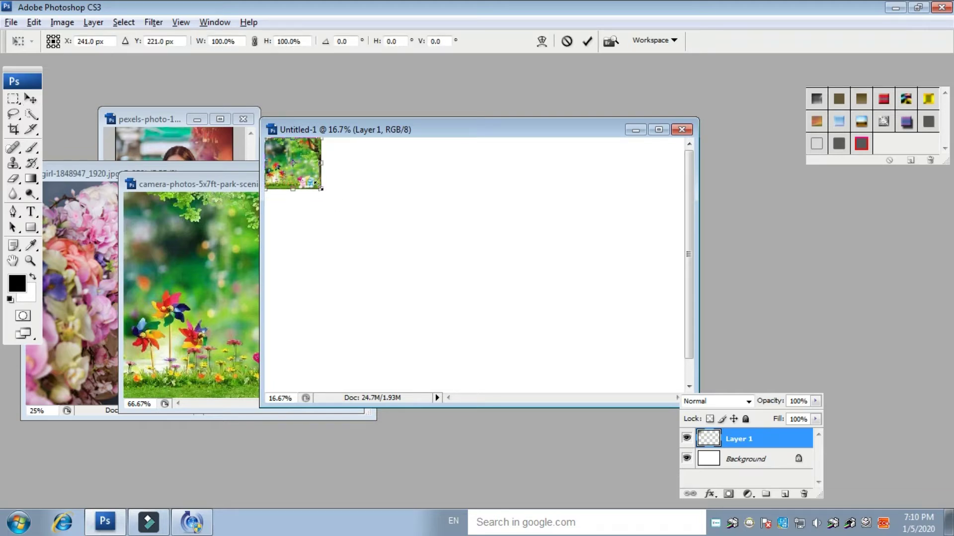
drag(321, 189, 680, 401)
click(659, 129)
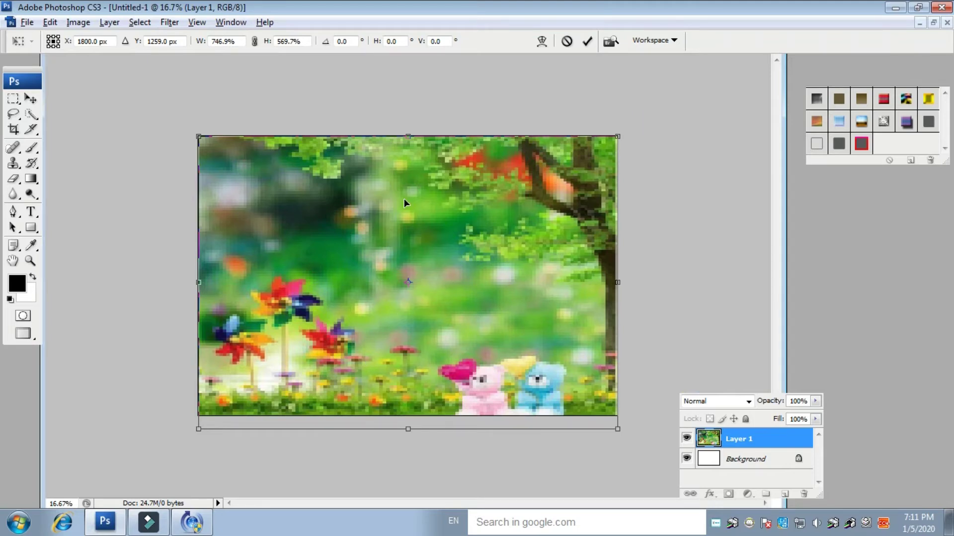
key(Return)
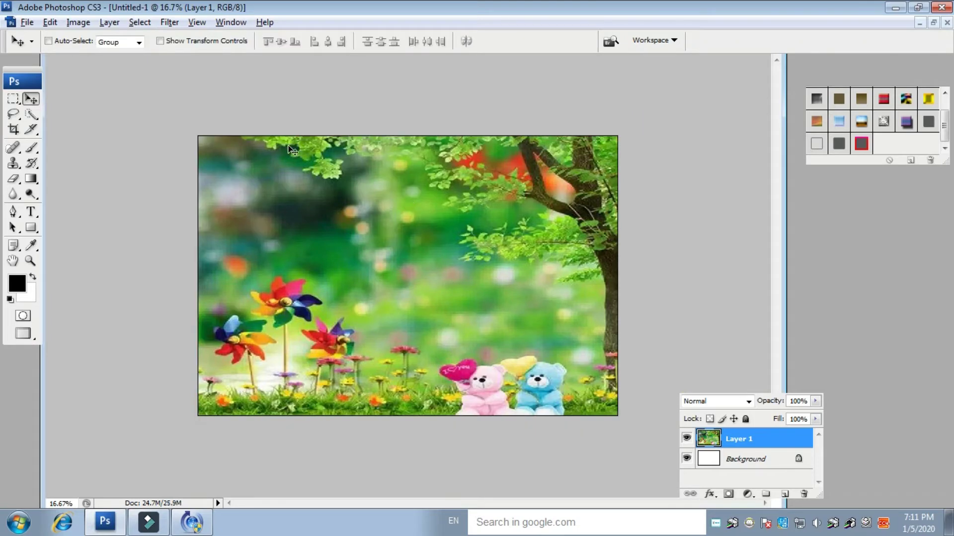
Apply a strong Gaussian Blur to the park scenery layer to turn it into a soft backdrop.
click(169, 22)
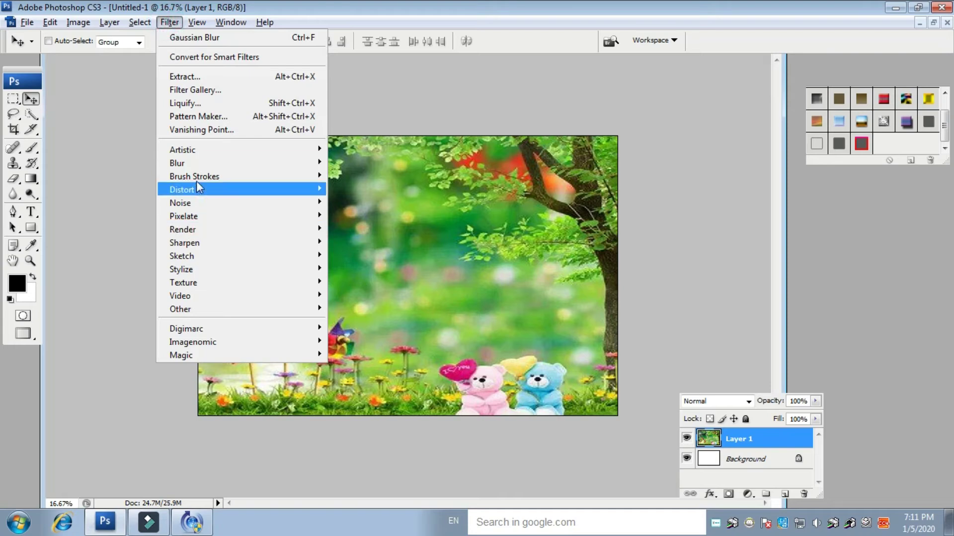
mouse_move(190, 169)
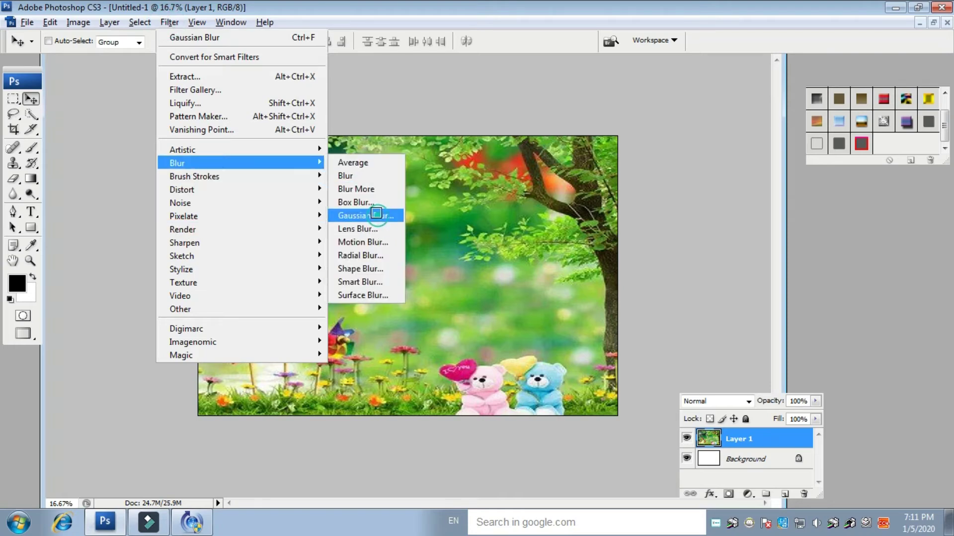
click(365, 215)
drag(746, 321, 743, 314)
click(806, 126)
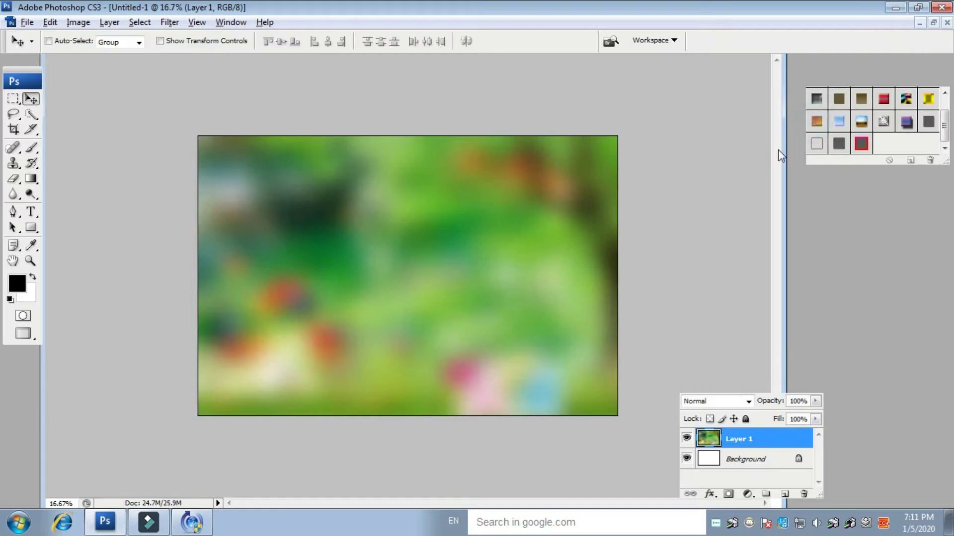
Return the composite to a floating window, move it aside and close the original park scenery photo.
click(934, 23)
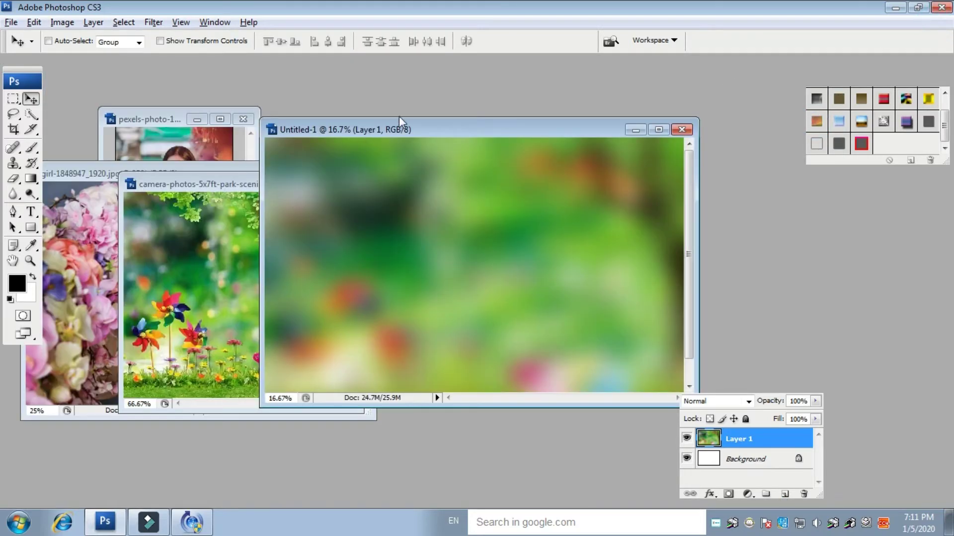
drag(418, 130, 524, 114)
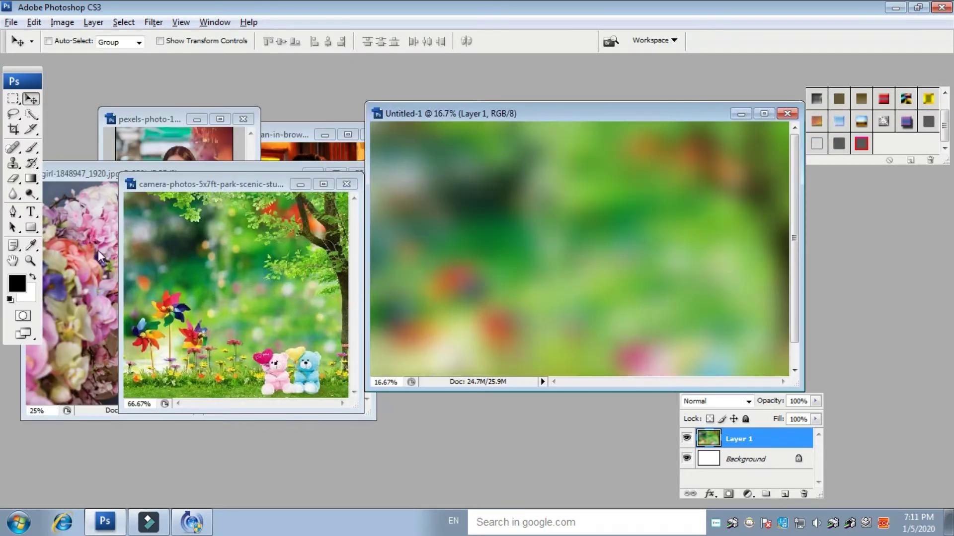
click(229, 189)
click(347, 185)
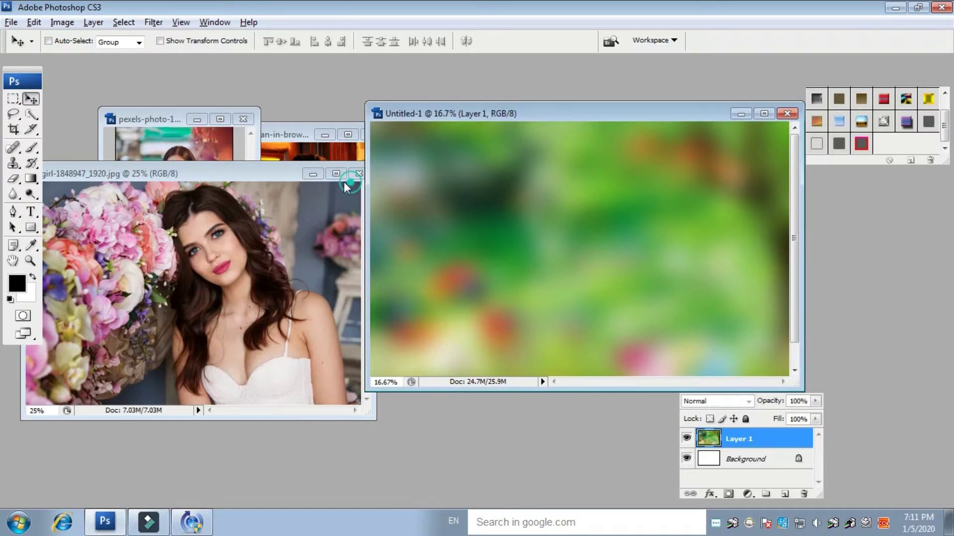
Copy the girl-1848947_1920.jpg photo into the composite and place it over the left half of the blurred backdrop.
drag(211, 175, 211, 184)
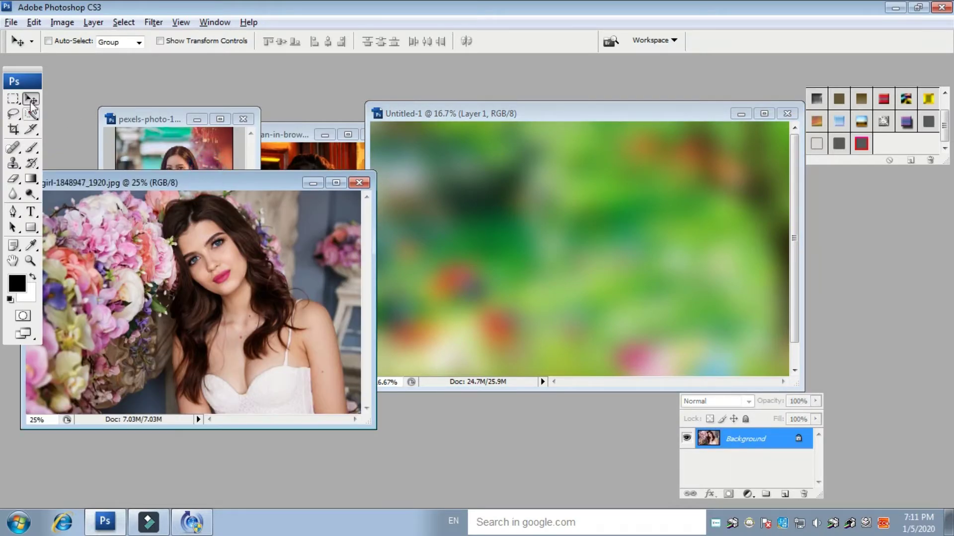
drag(184, 281, 432, 255)
drag(637, 115, 479, 138)
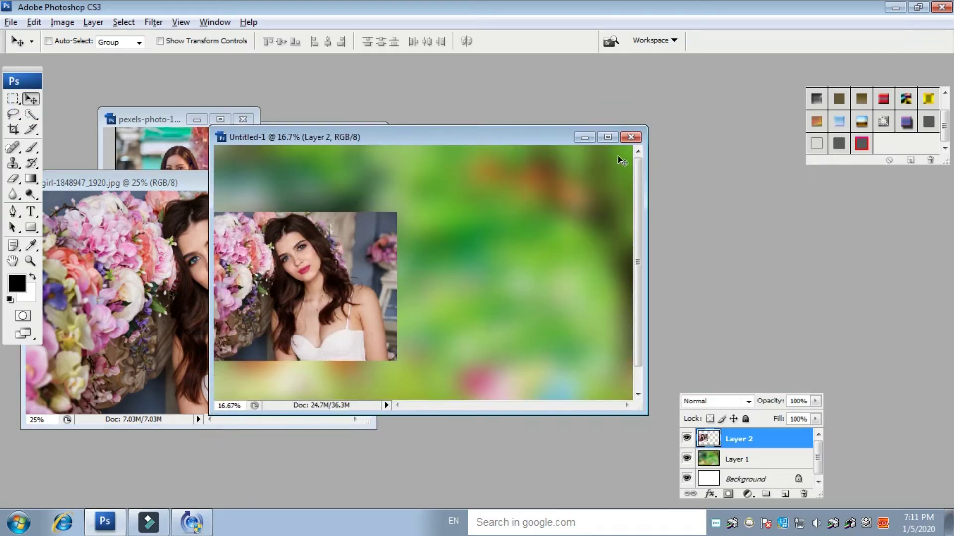
click(608, 137)
drag(254, 275, 302, 272)
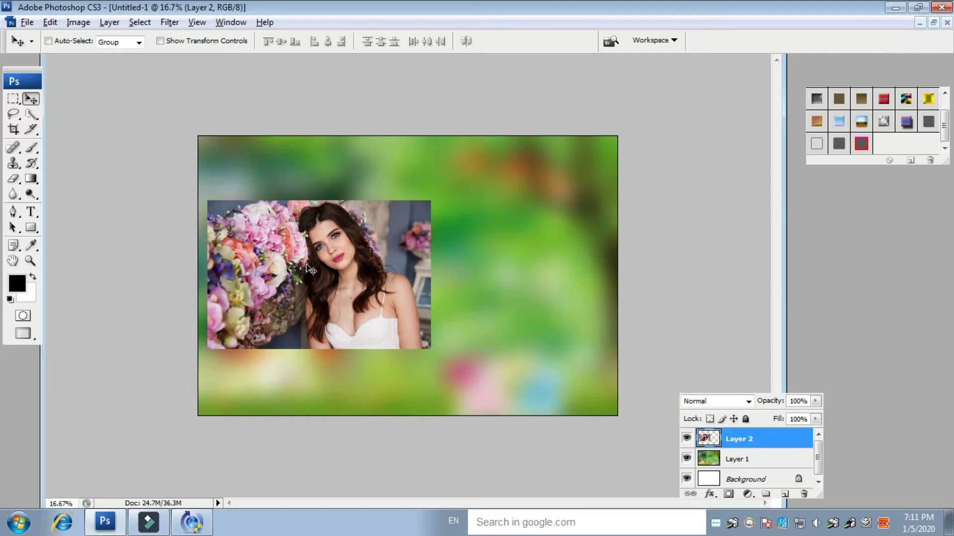
Flip the girl photo layer horizontally, enlarge it to about 158.5% and position it against the canvas's left edge.
key(ctrl+t)
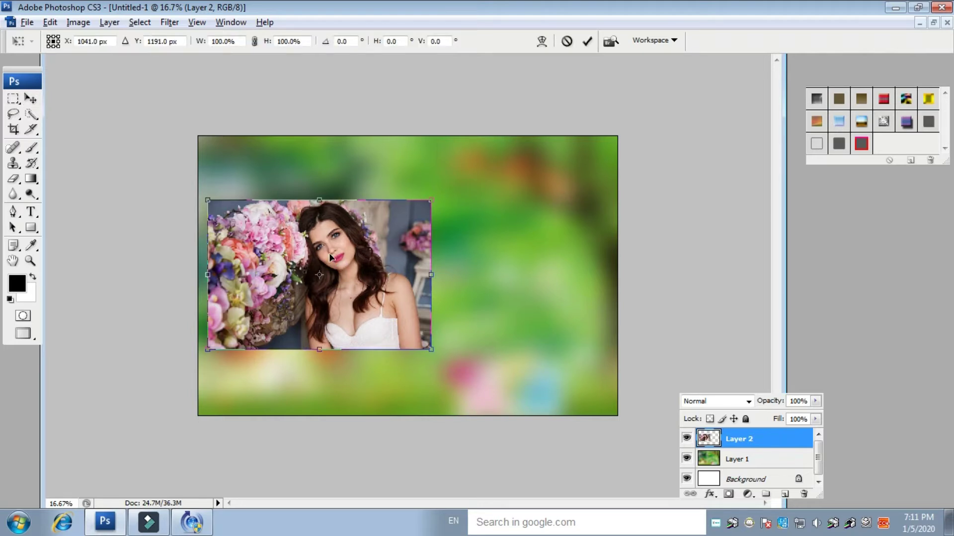
right_click(343, 252)
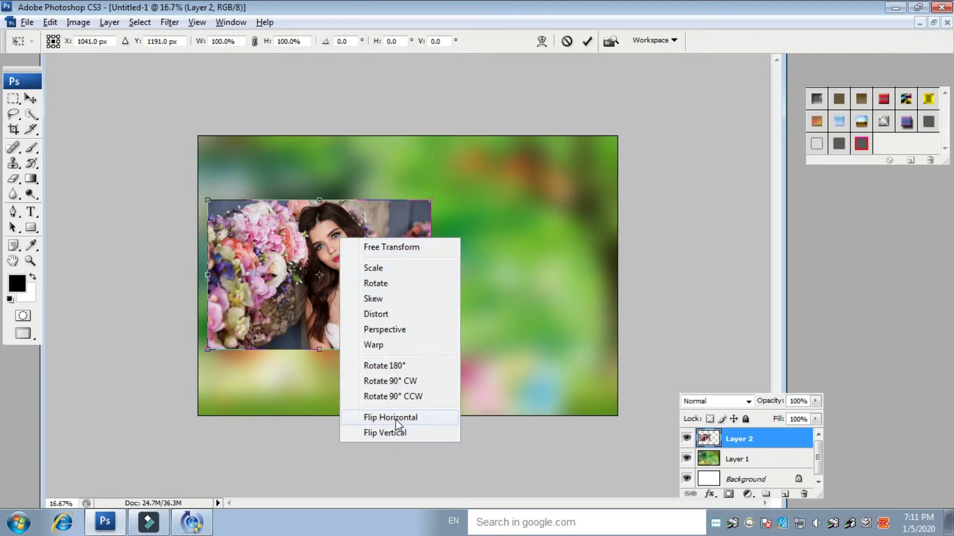
click(394, 417)
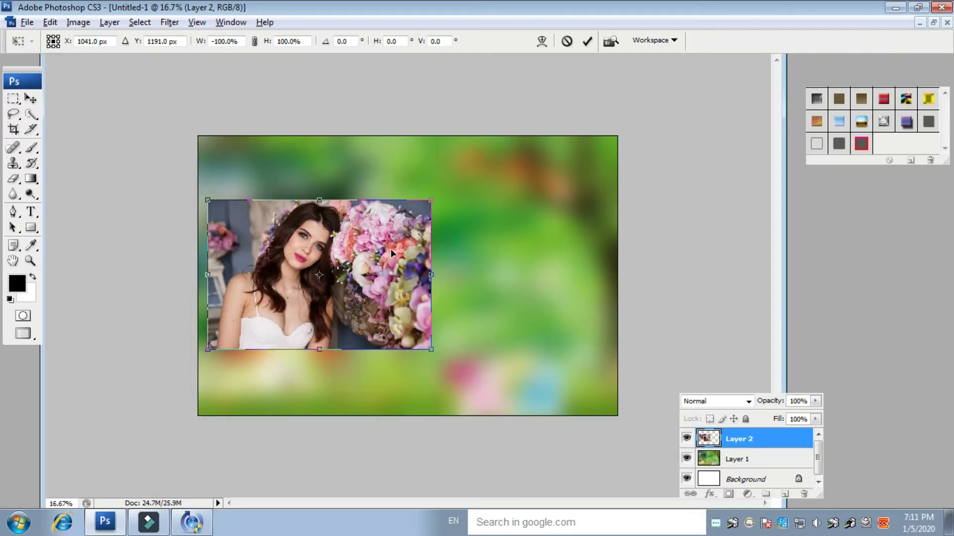
drag(434, 197, 564, 110)
drag(329, 188, 327, 243)
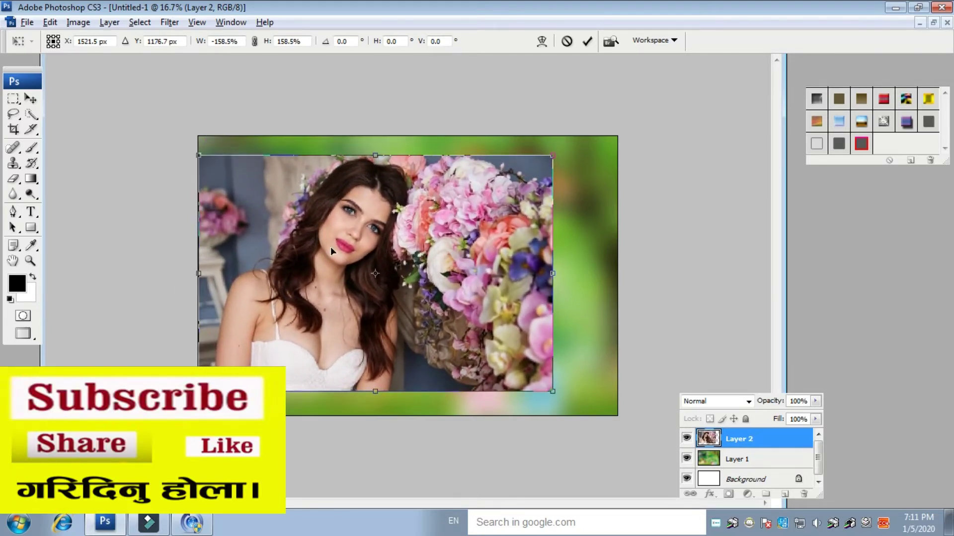
key(Return)
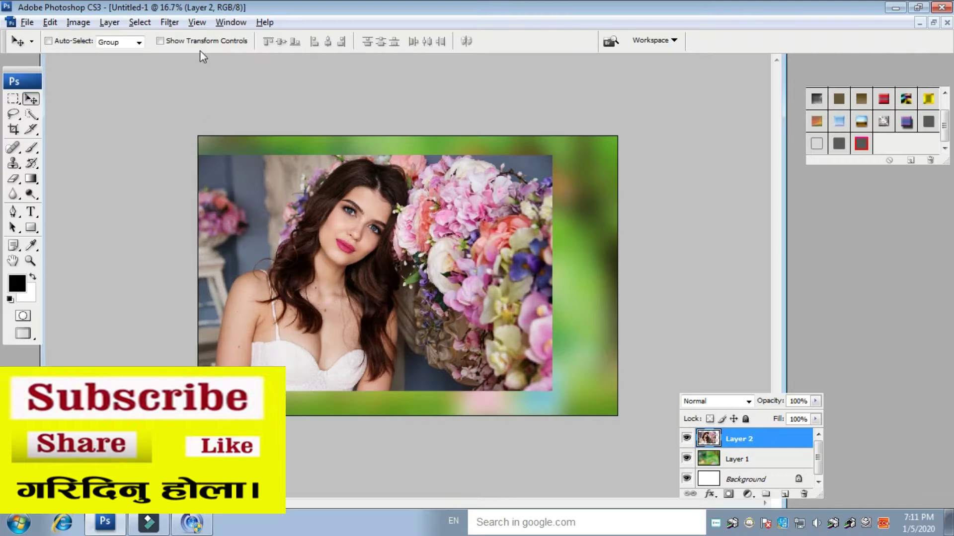
Add a Hide All layer mask to the girl layer and paint white with a 1300 px brush to reveal her face and hair.
click(110, 22)
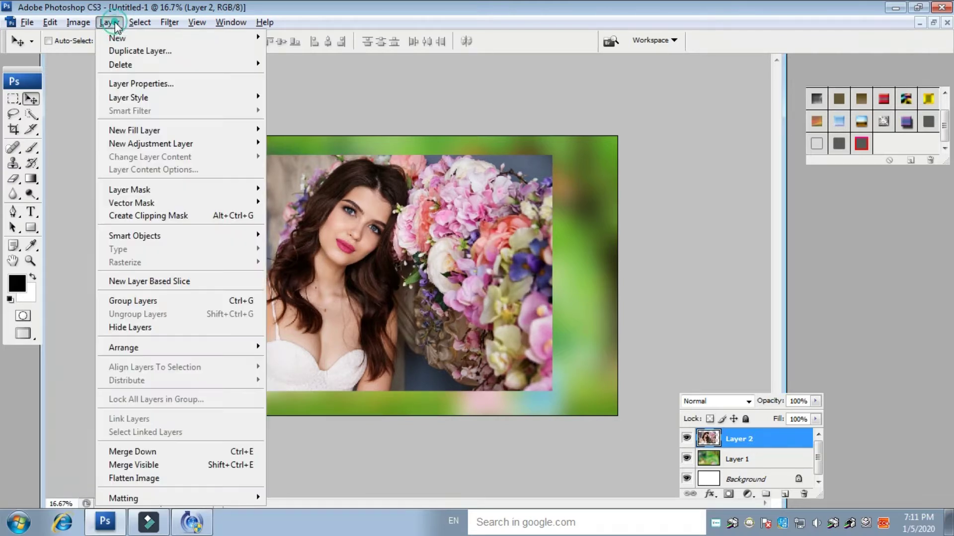
mouse_move(162, 190)
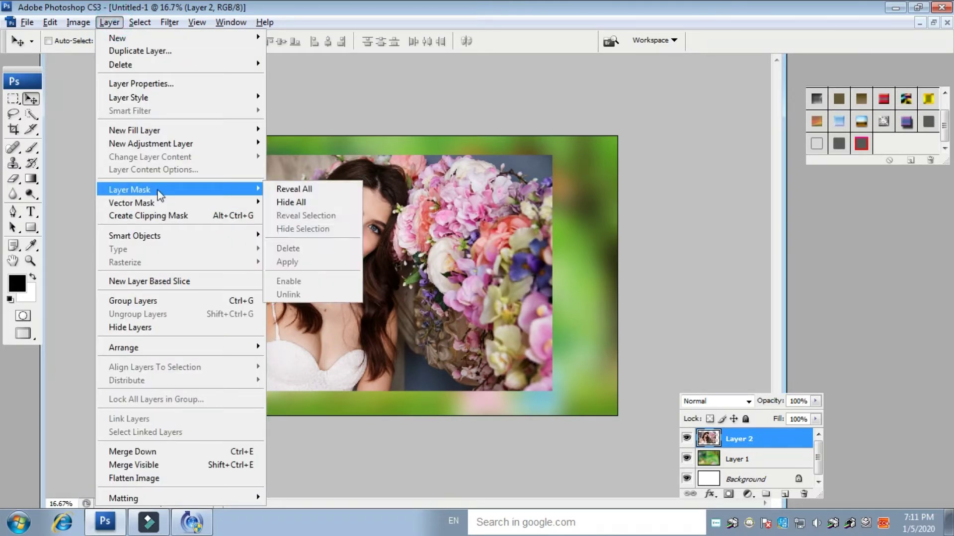
click(305, 204)
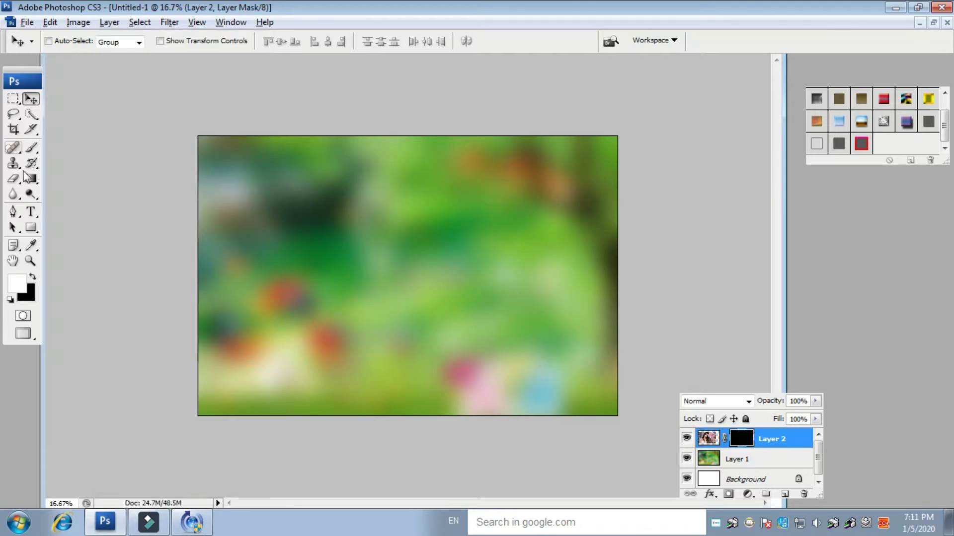
click(31, 149)
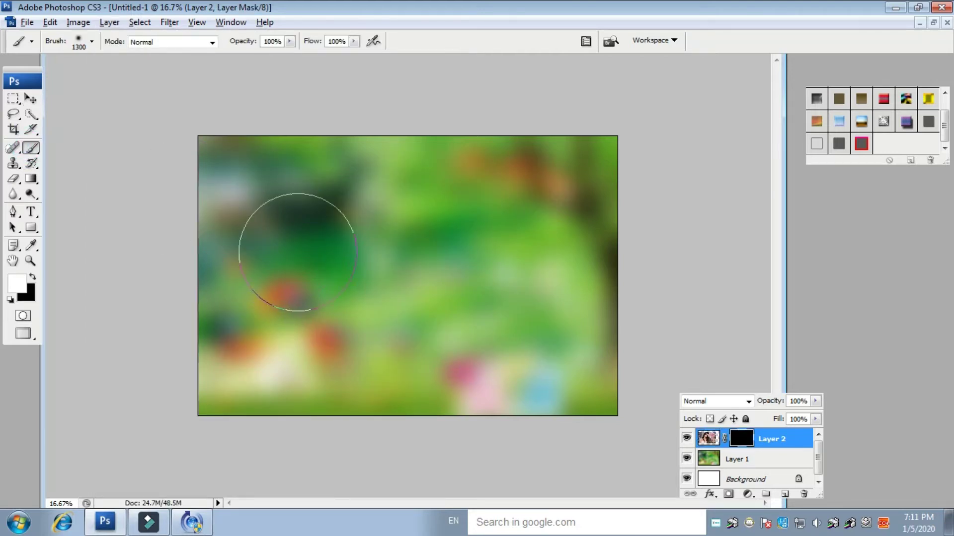
mouse_move(311, 243)
mouse_down()
mouse_move(313, 251)
mouse_move(298, 213)
mouse_move(341, 189)
mouse_move(322, 215)
mouse_move(348, 209)
mouse_move(378, 233)
mouse_move(316, 266)
mouse_move(320, 251)
mouse_move(337, 276)
mouse_up()
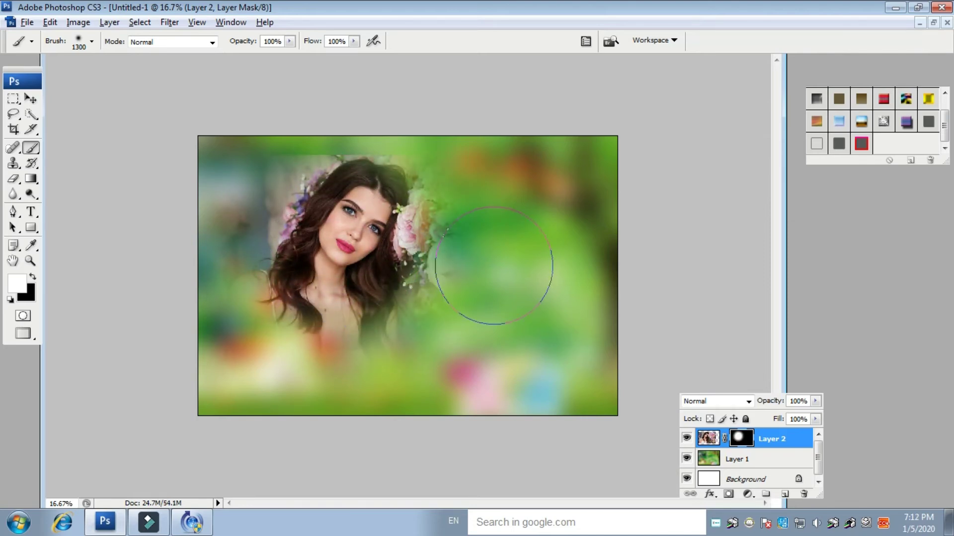
Enlarge the masked girl layer to about 143.1% and position it over the canvas's left side, with its top aligned to the canvas's upper edge.
key(ctrl+t)
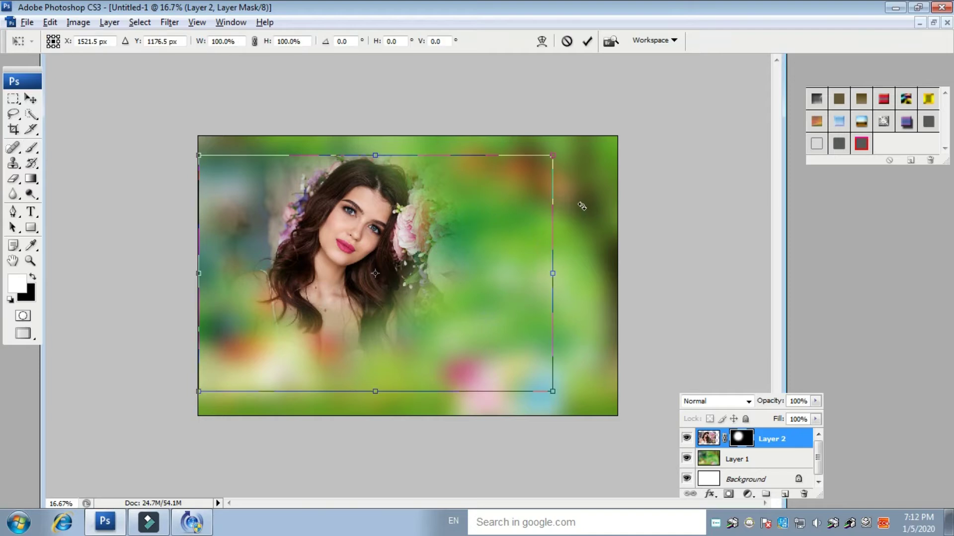
drag(553, 153, 628, 104)
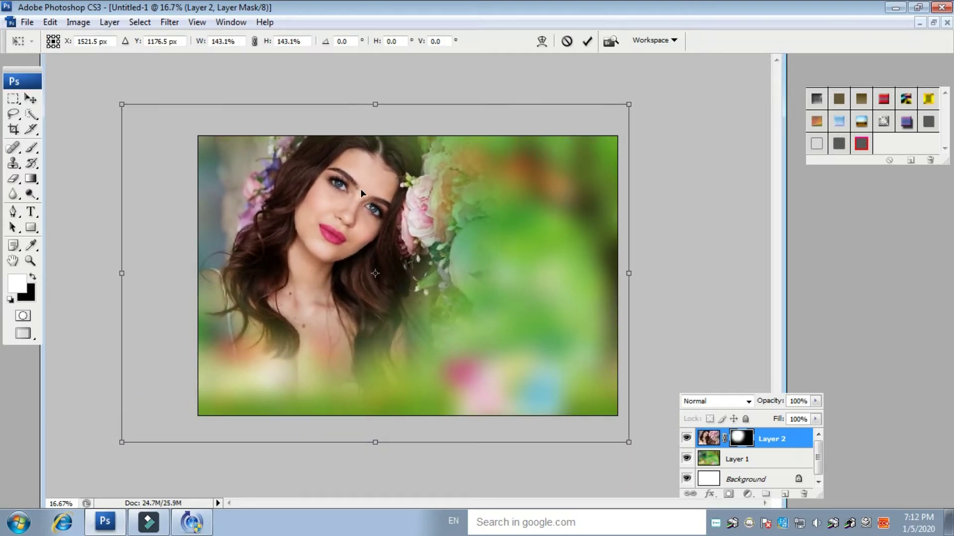
drag(383, 194, 373, 166)
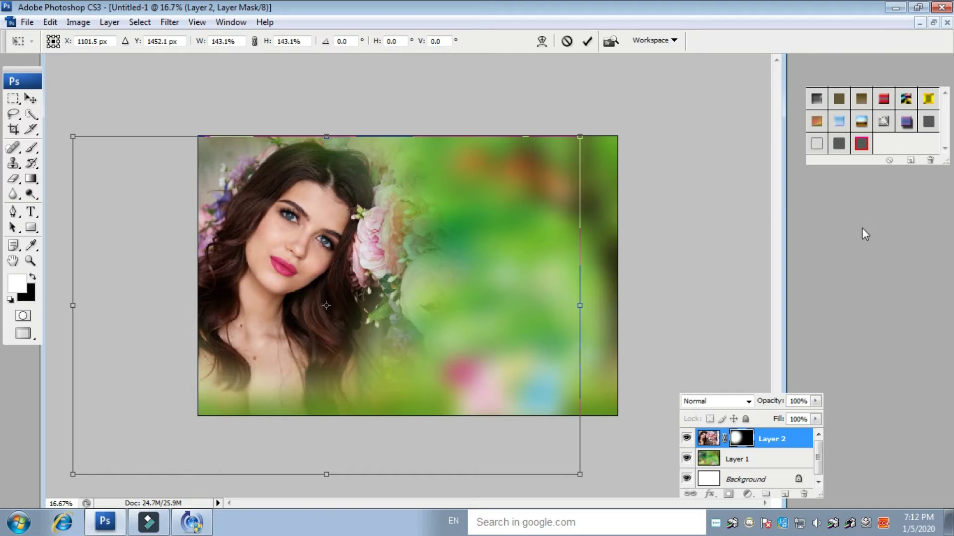
key(Return)
key(b)
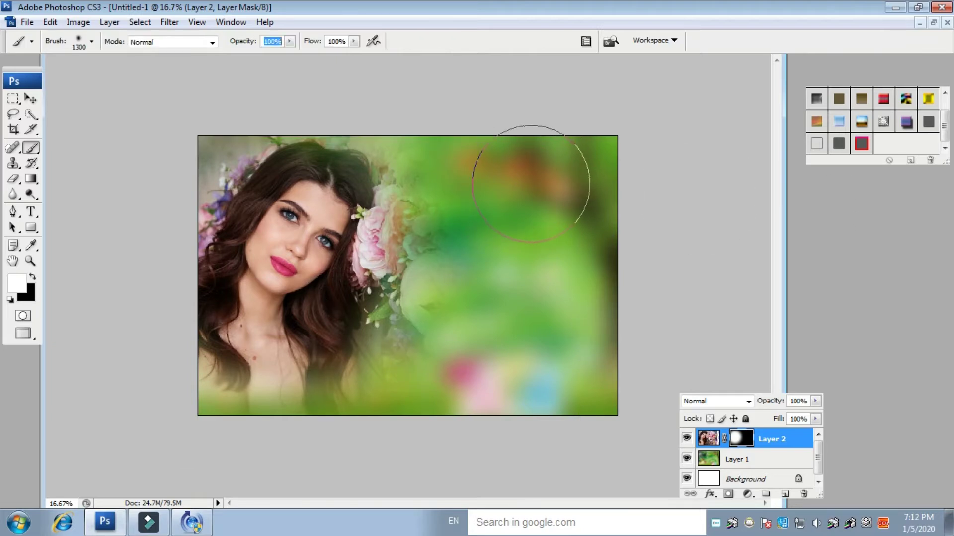
Enlarge the girl layer by a further 108.6% and shift it slightly right and down within the canvas.
key(ctrl+t)
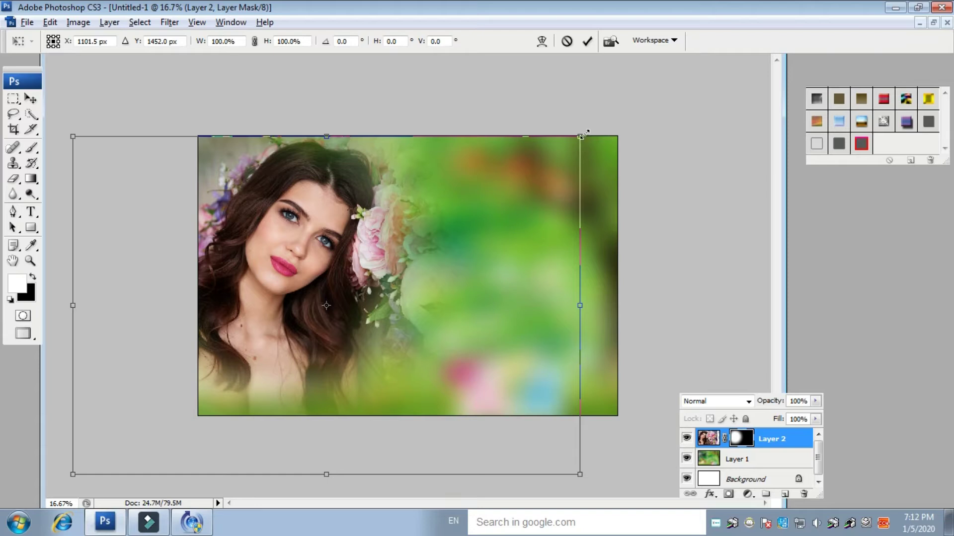
drag(583, 130, 609, 128)
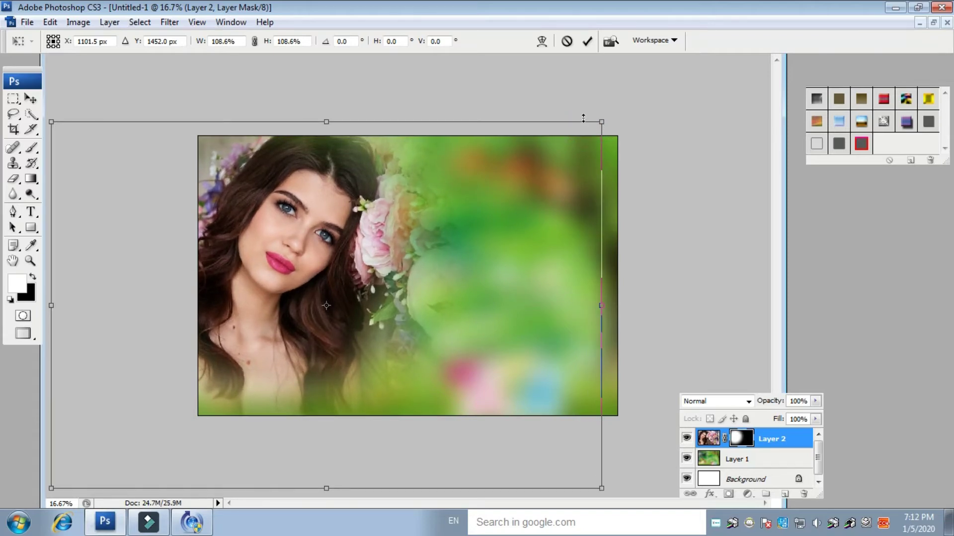
key(b)
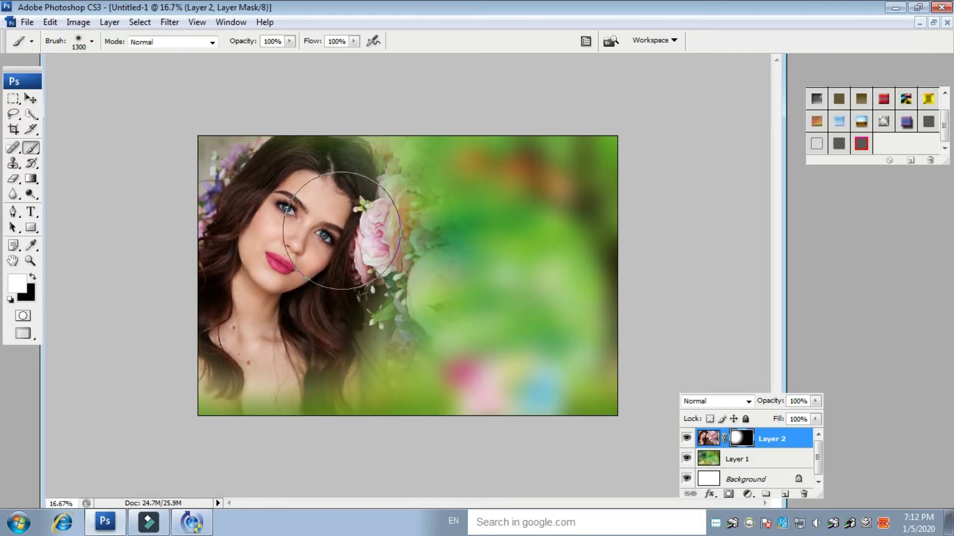
click(30, 98)
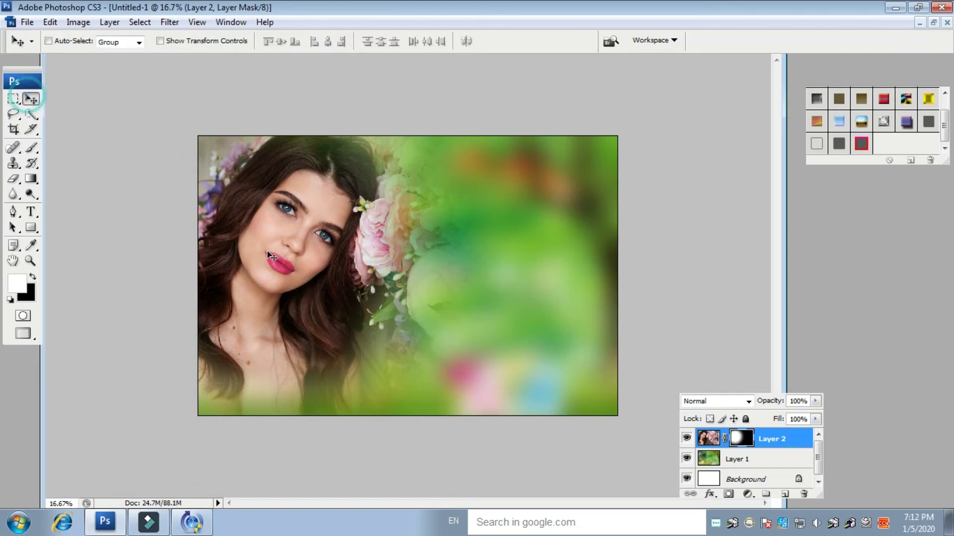
drag(287, 214, 299, 230)
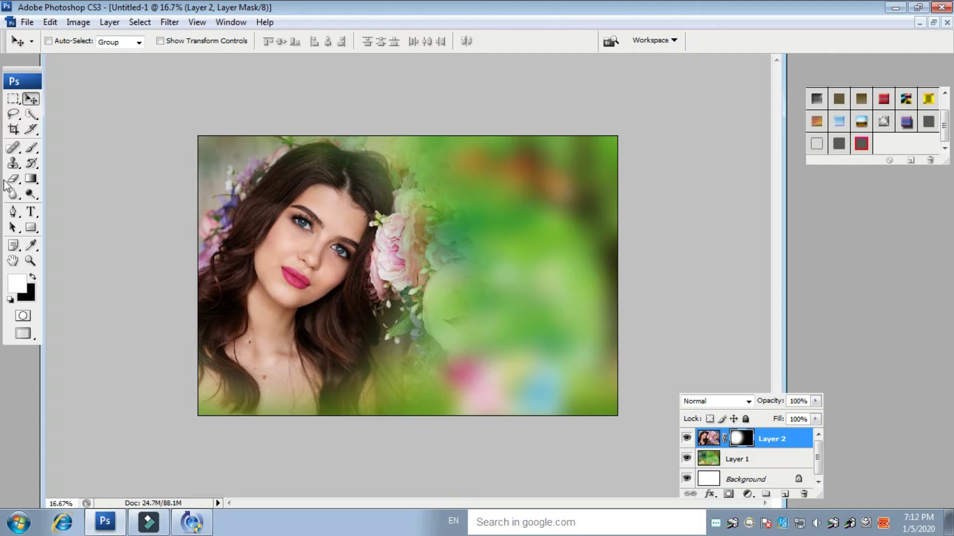
Create a new layer and fill a tall rectangular selection in the canvas's upper right area with black, then clear the selection.
click(784, 495)
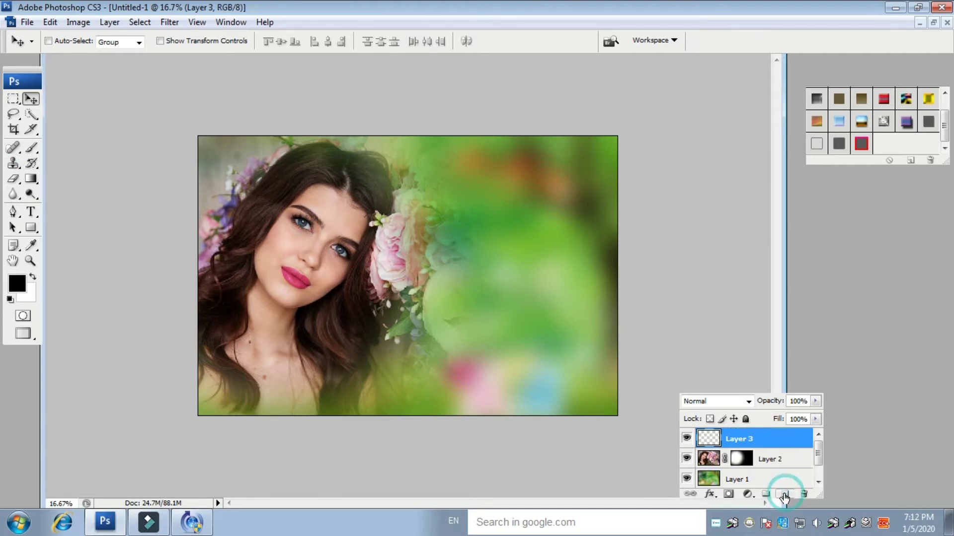
click(14, 100)
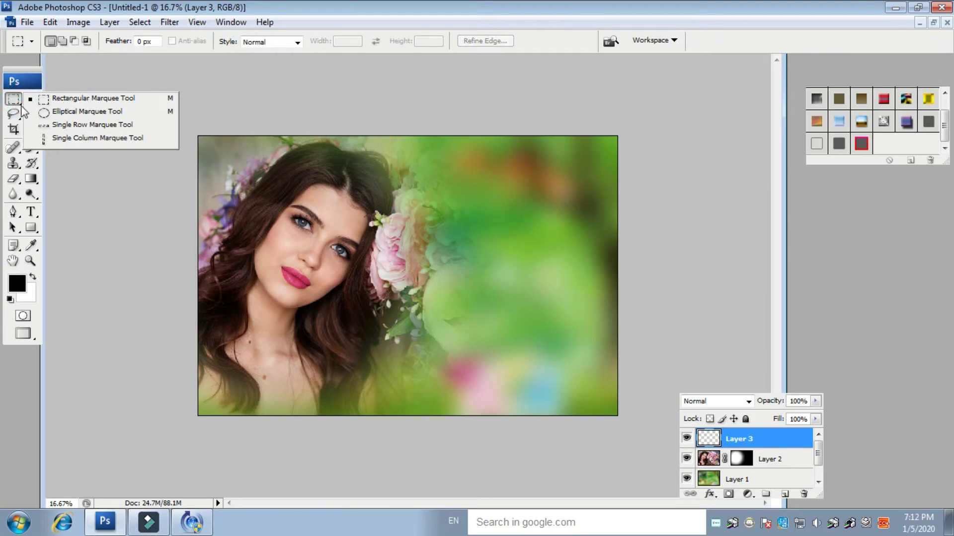
click(20, 105)
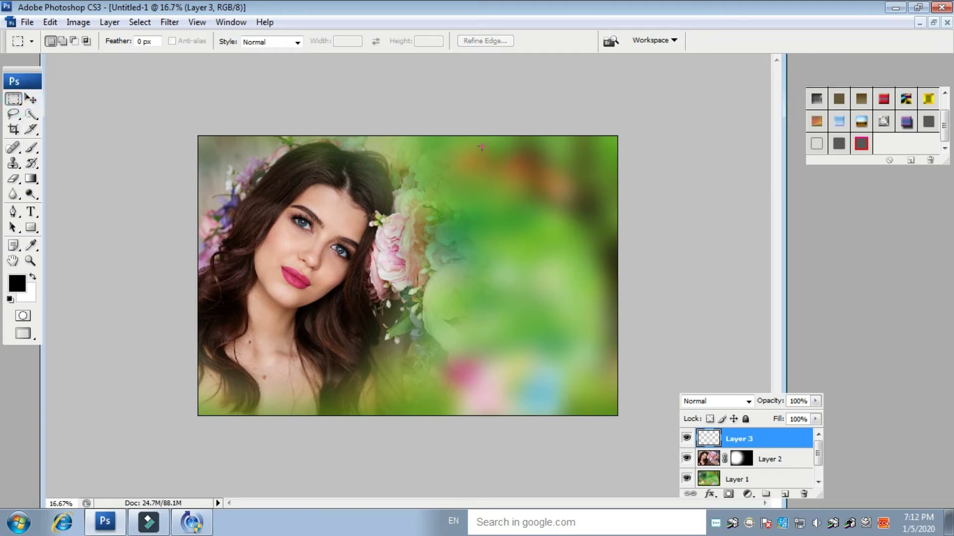
drag(482, 144, 538, 185)
drag(571, 272, 570, 272)
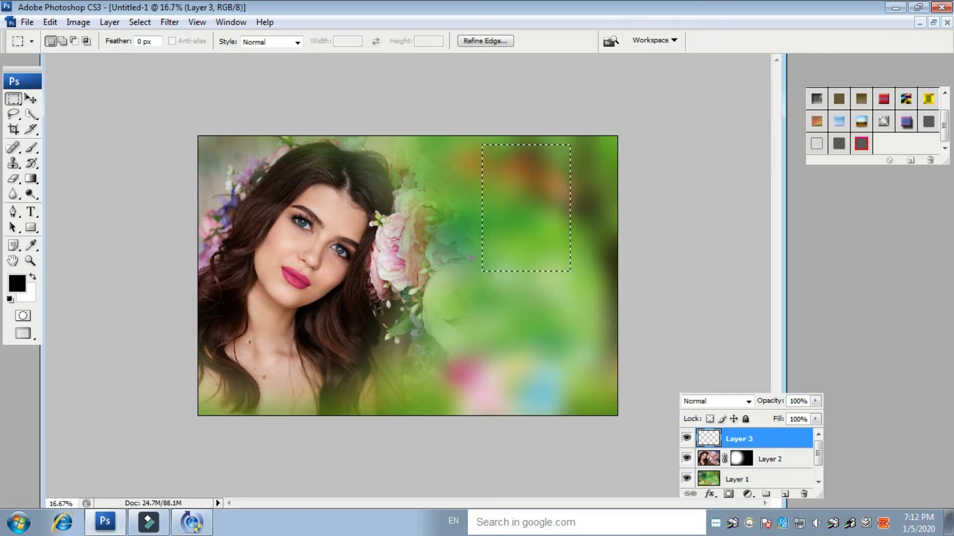
key(alt)
key(alt+BackSpace)
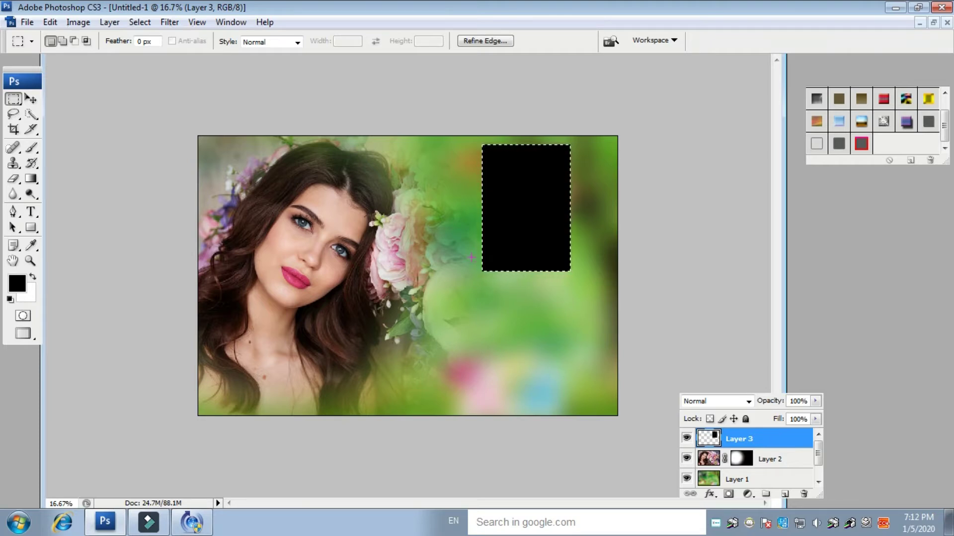
key(ctrl+d)
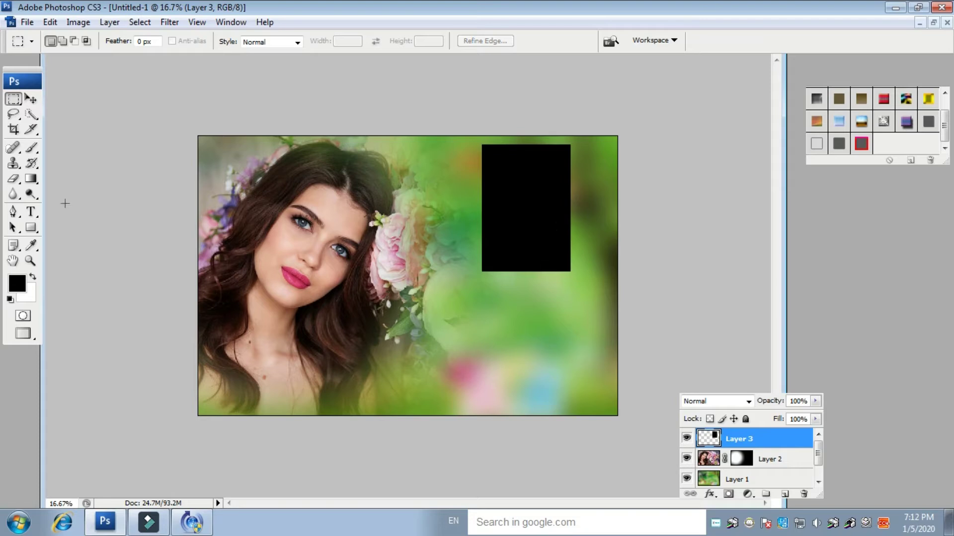
Move the black rectangle closer to the canvas's right edge and widen it leftward to about 114.2%.
click(31, 99)
drag(526, 199, 551, 207)
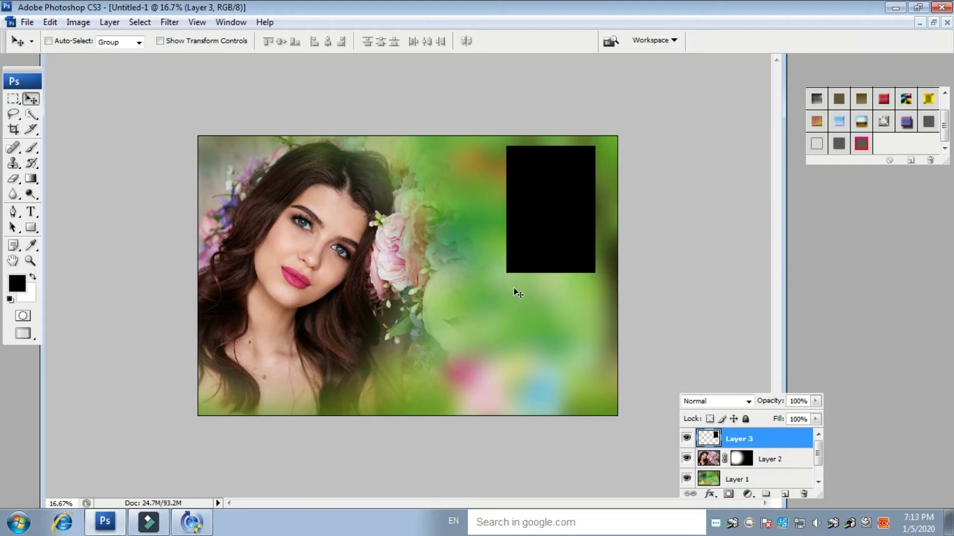
key(ctrl+t)
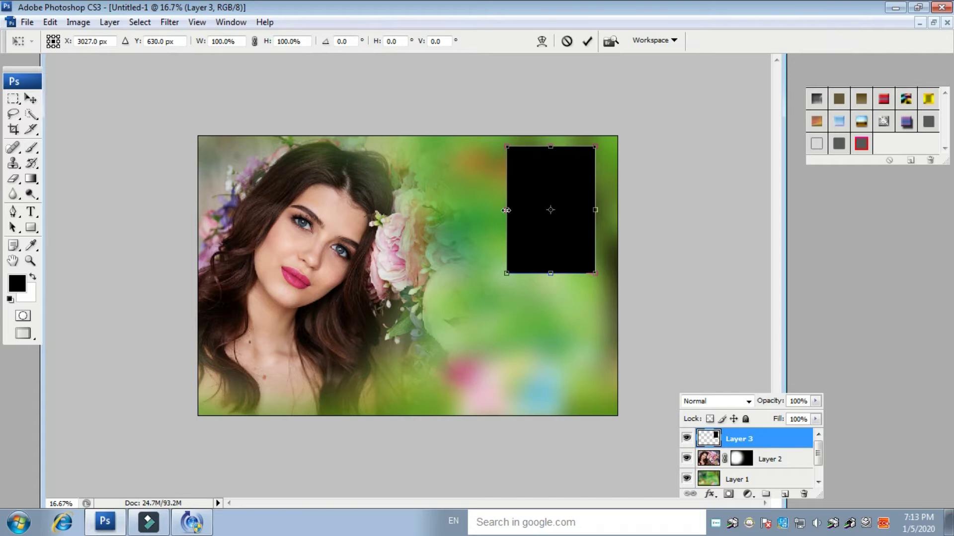
drag(504, 212, 493, 219)
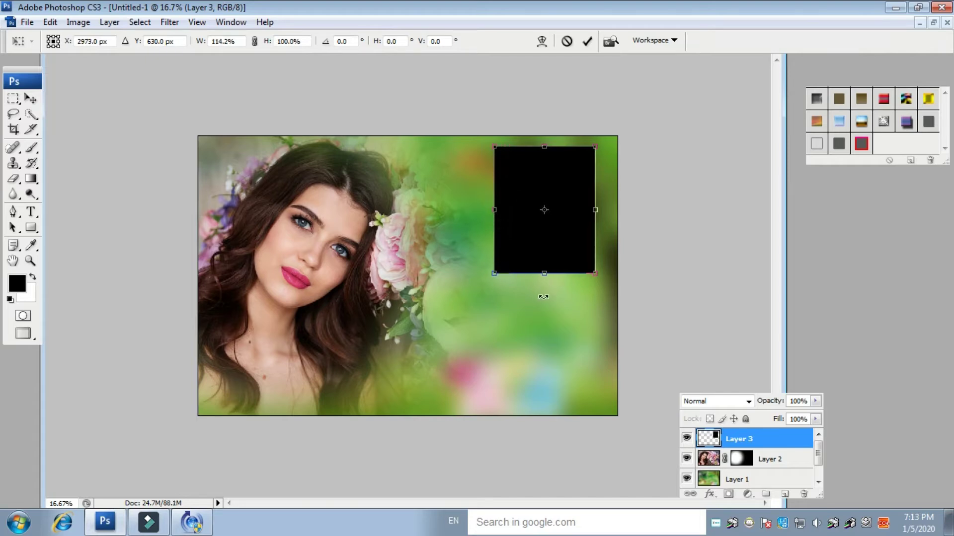
key(Return)
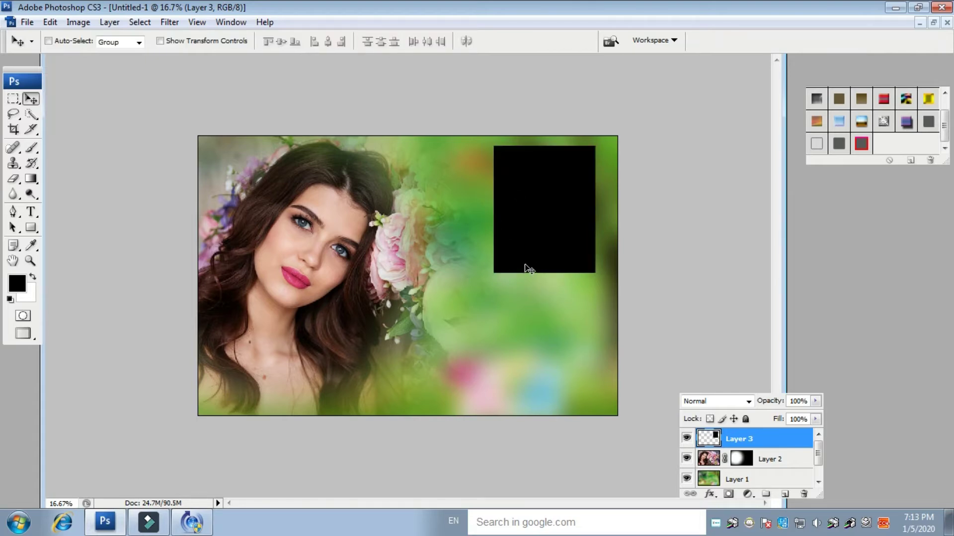
key(ctrl+t)
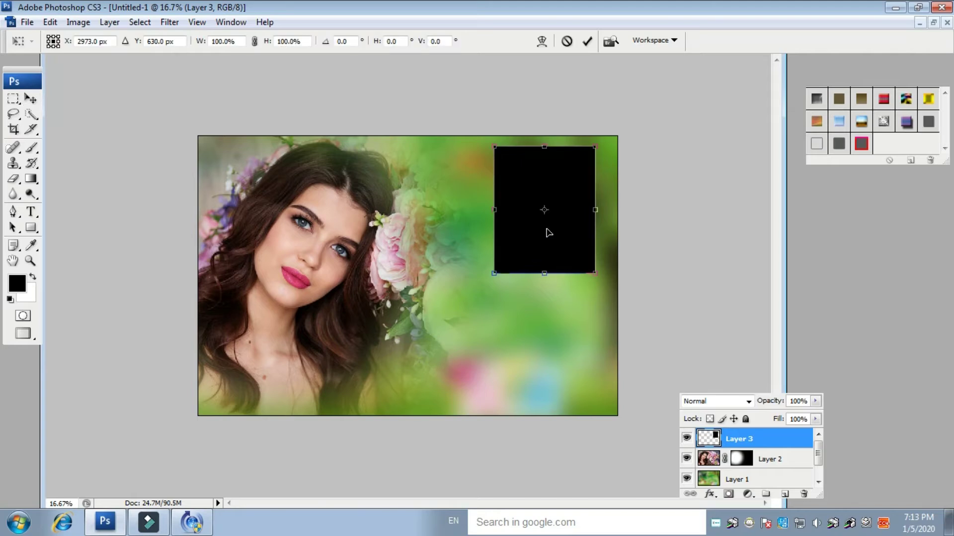
key(Return)
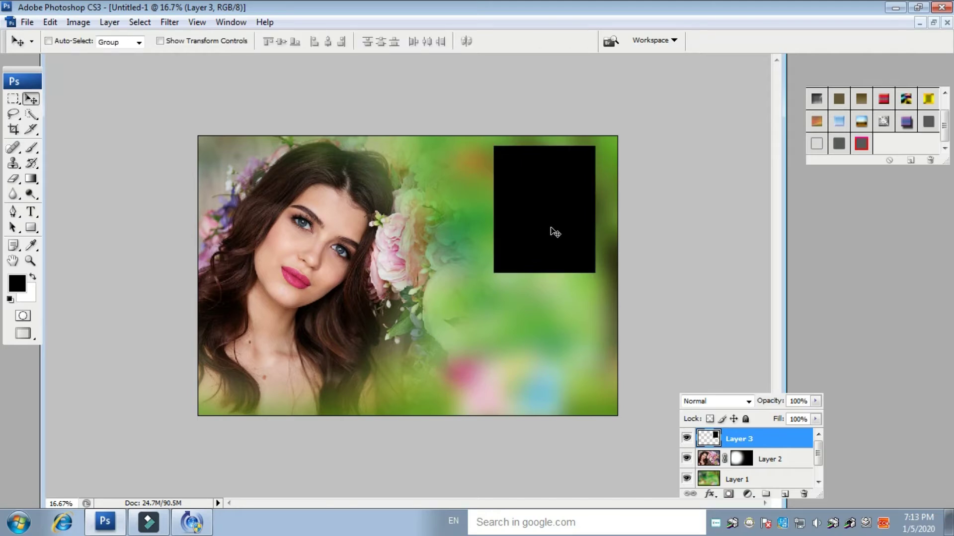
Duplicate the black rectangle directly below the original and shift the upper rectangle slightly upward.
drag(536, 229, 547, 349)
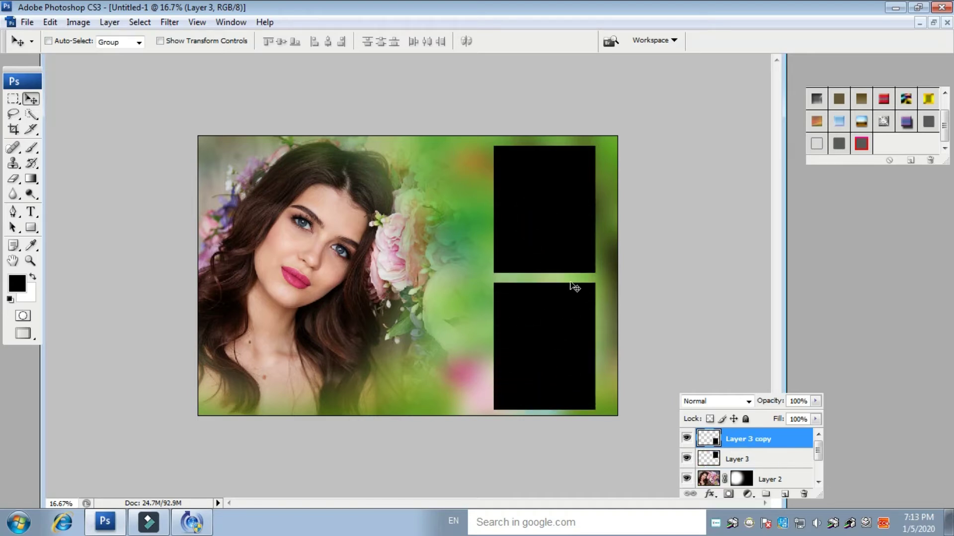
right_click(542, 214)
click(576, 222)
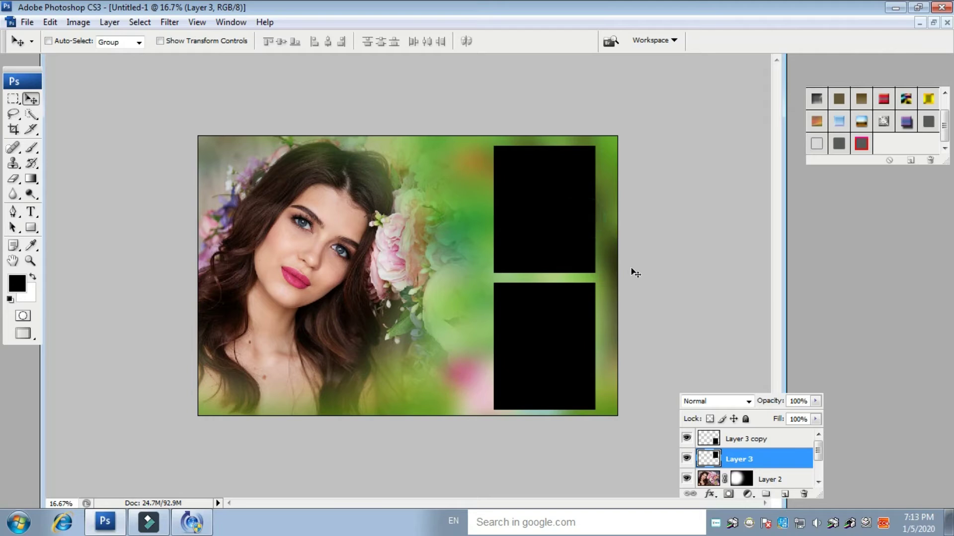
drag(614, 275, 613, 273)
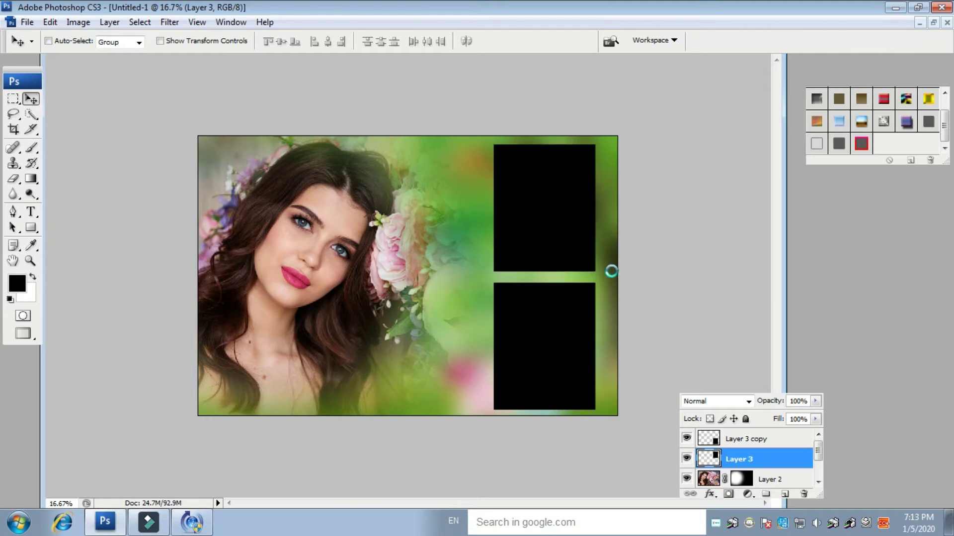
Nudge the lower black rectangle upward to narrow the gap between the two rectangles.
right_click(530, 308)
click(572, 316)
key(shift+Up)
key(shift+Up)
key(shift+Up)
key(shift+Up)
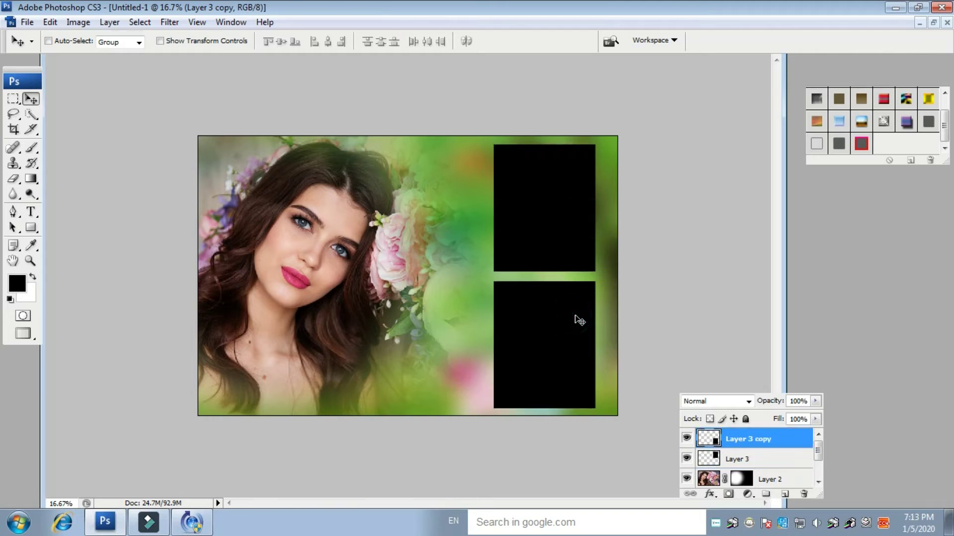
key(shift+Up)
key(shift+Up)
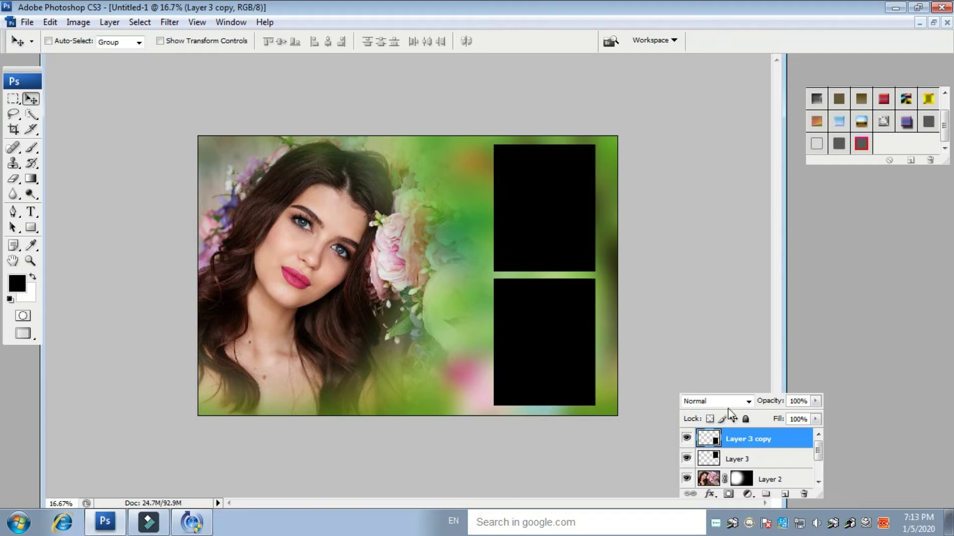
Add a Stroke effect to the lower black rectangle with a Gradient fill using the Spectrum preset.
click(709, 494)
click(745, 485)
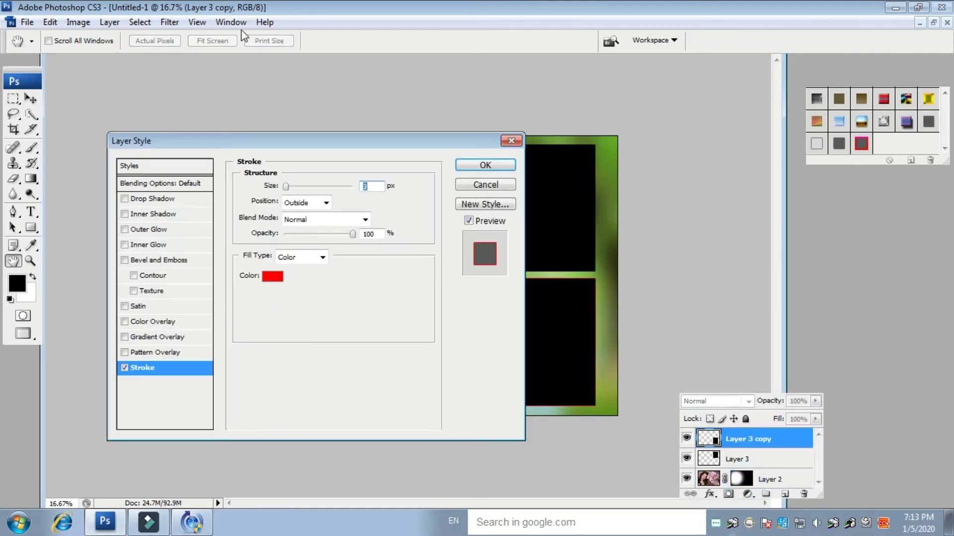
click(297, 254)
click(303, 283)
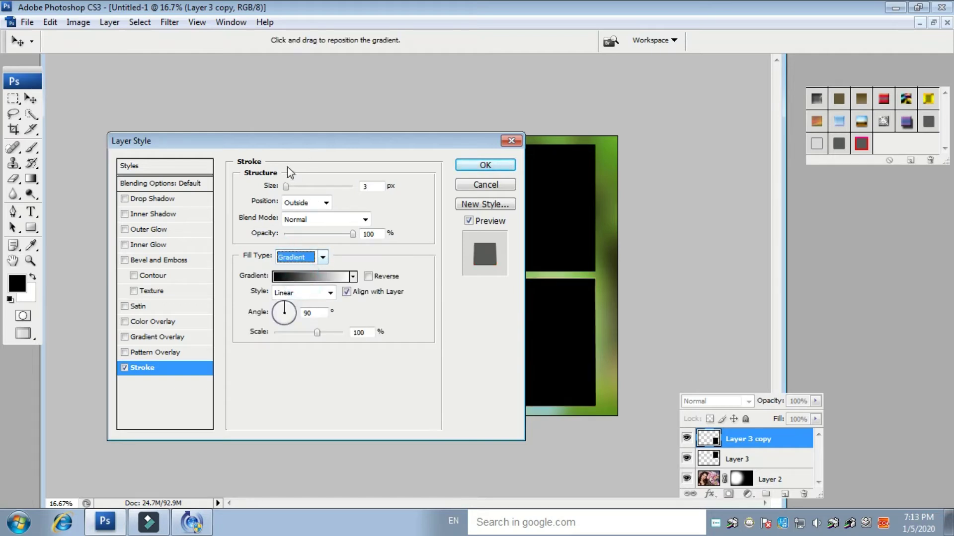
click(311, 277)
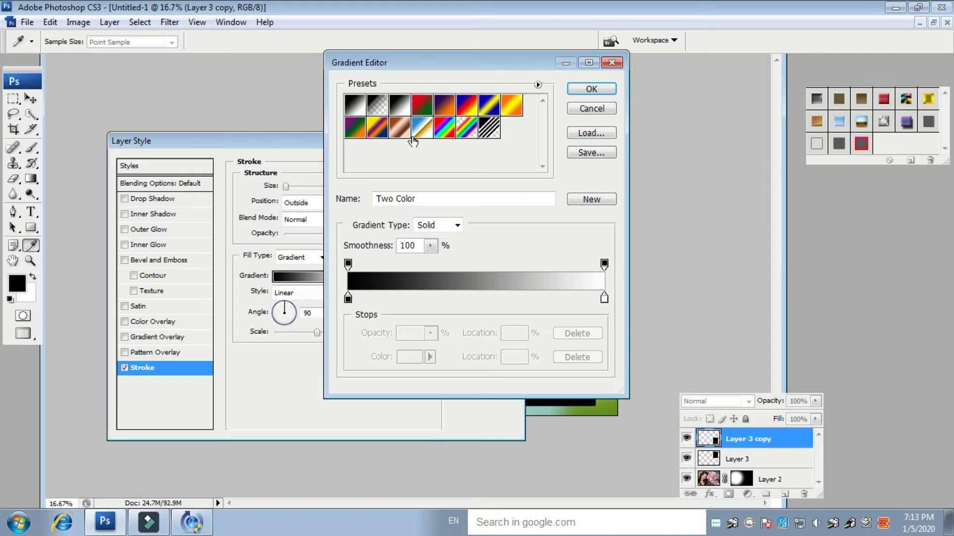
click(450, 135)
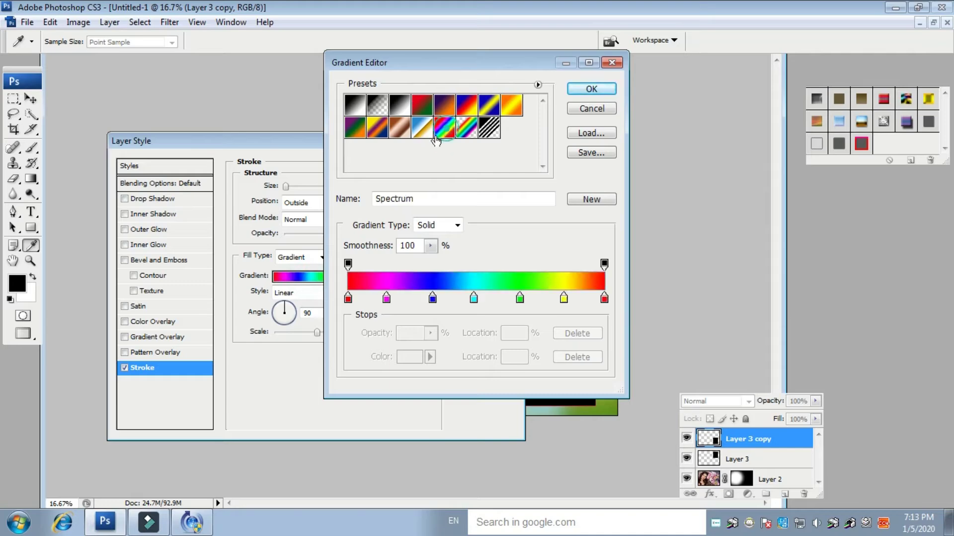
click(592, 89)
Set the gradient stroke's size to 24 px, save it as a new style preset including layer effects, and apply it.
drag(298, 145, 605, 353)
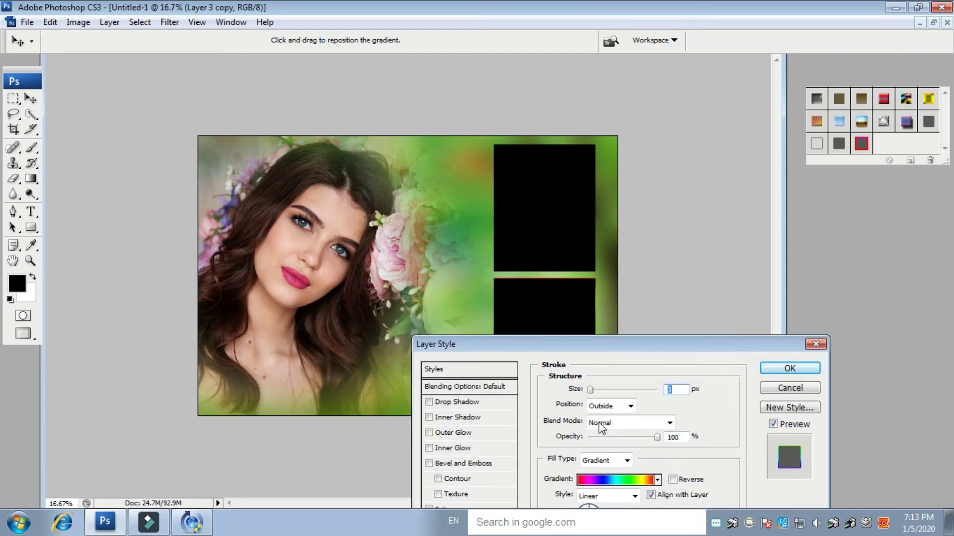
click(599, 390)
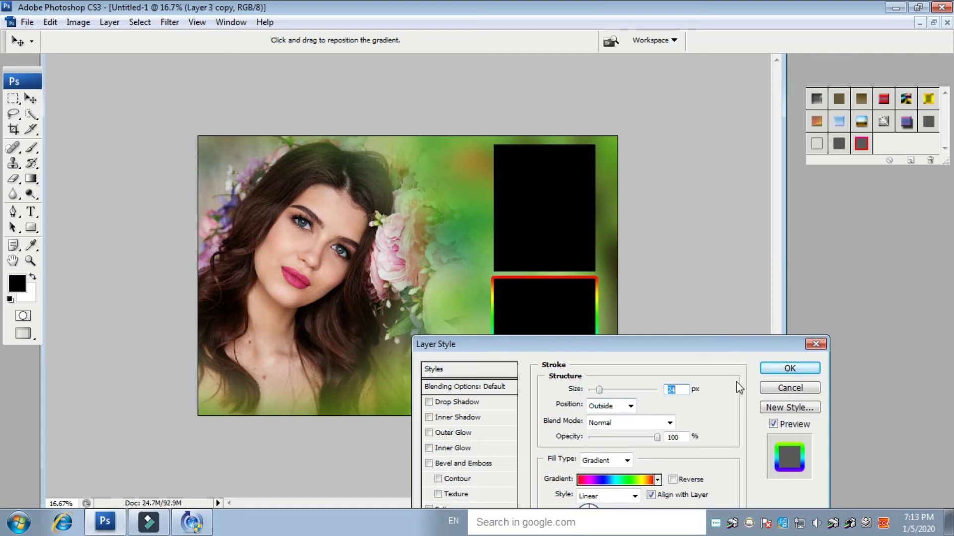
click(796, 408)
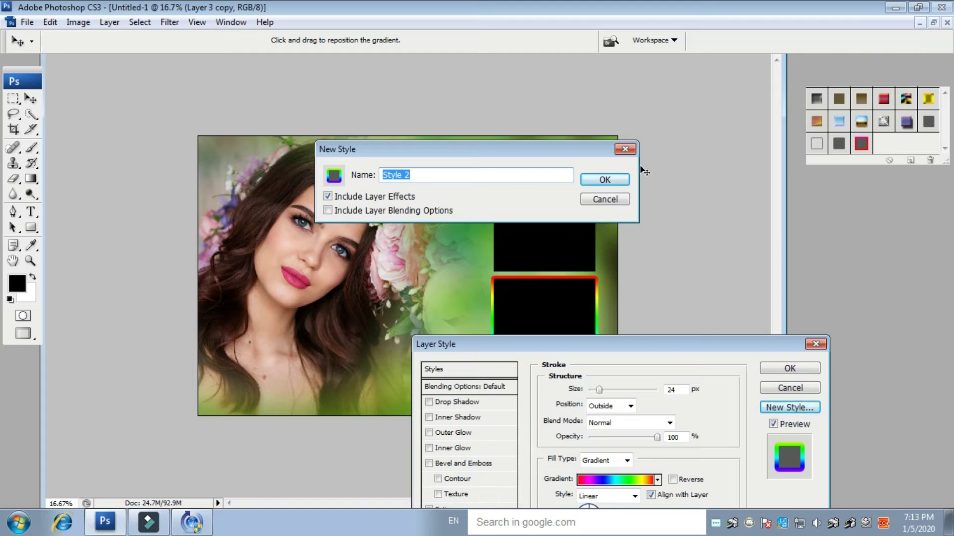
click(605, 180)
click(784, 368)
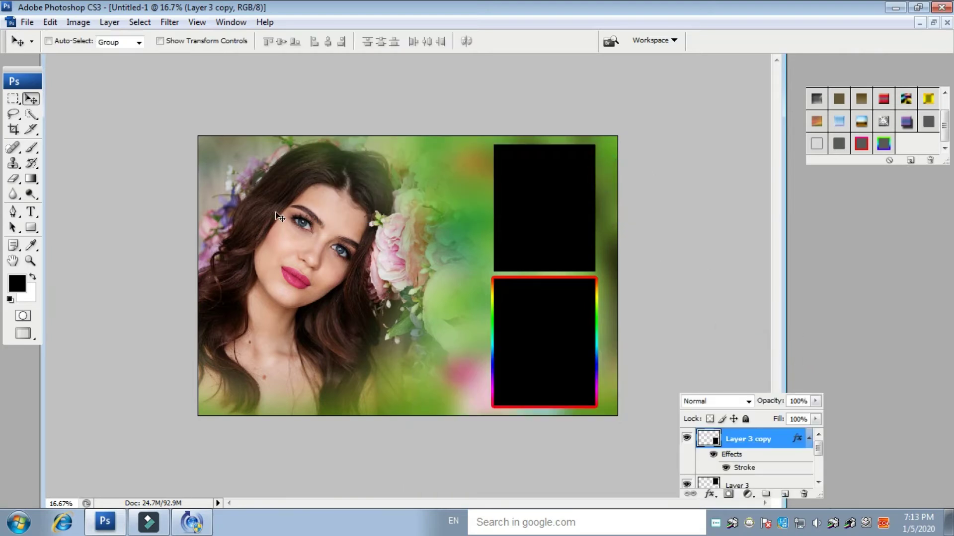
Apply the saved rainbow gradient stroke style to the upper black rectangle on Layer 3.
right_click(518, 193)
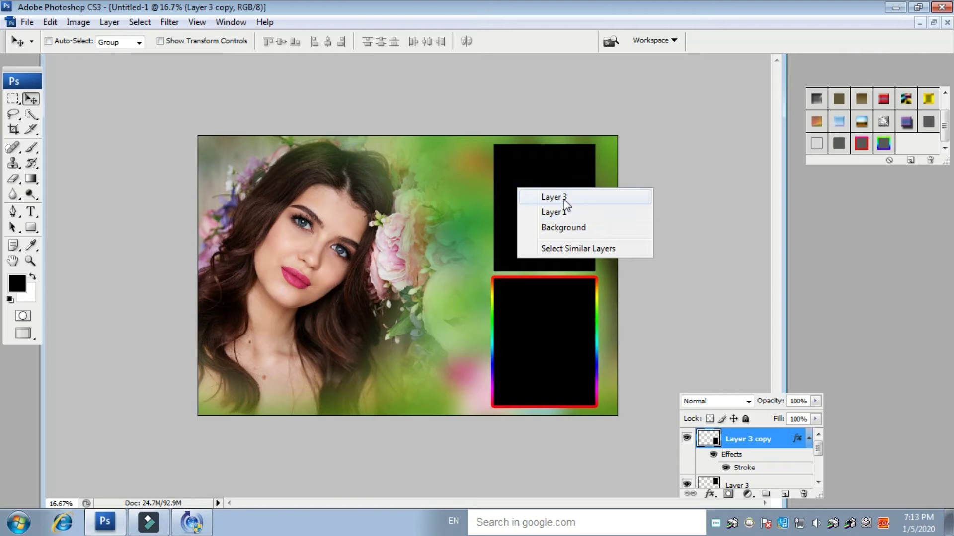
click(562, 199)
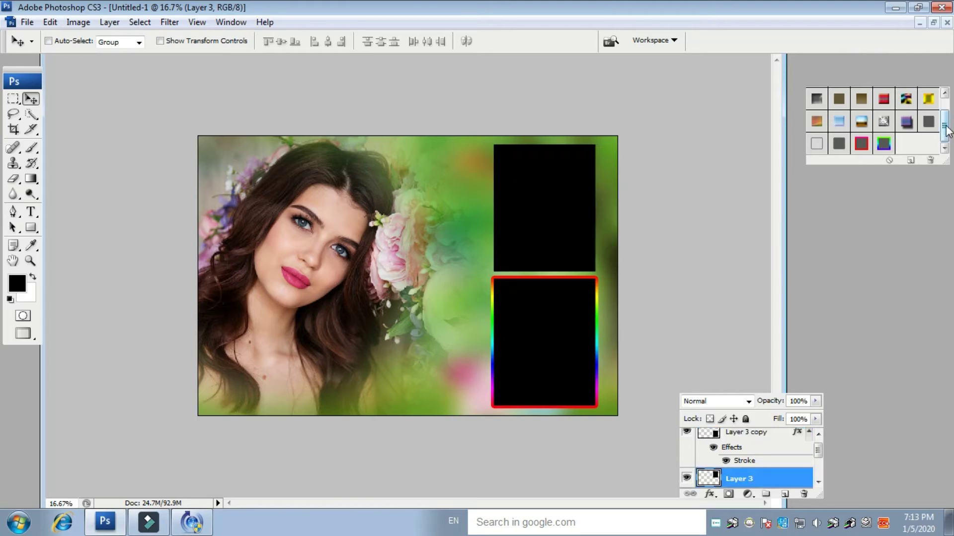
click(883, 145)
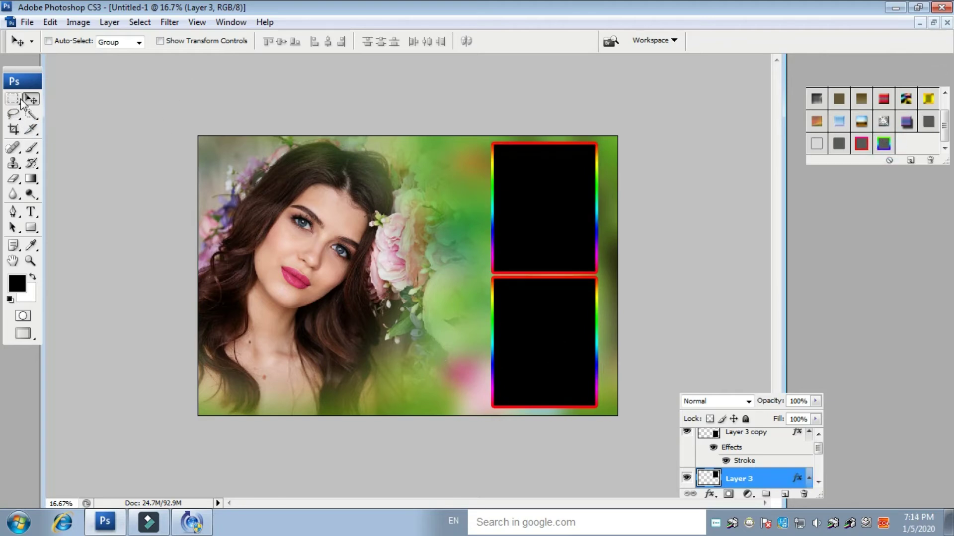
Select the upper rectangle's black interior with the Magic Wand tool.
click(31, 115)
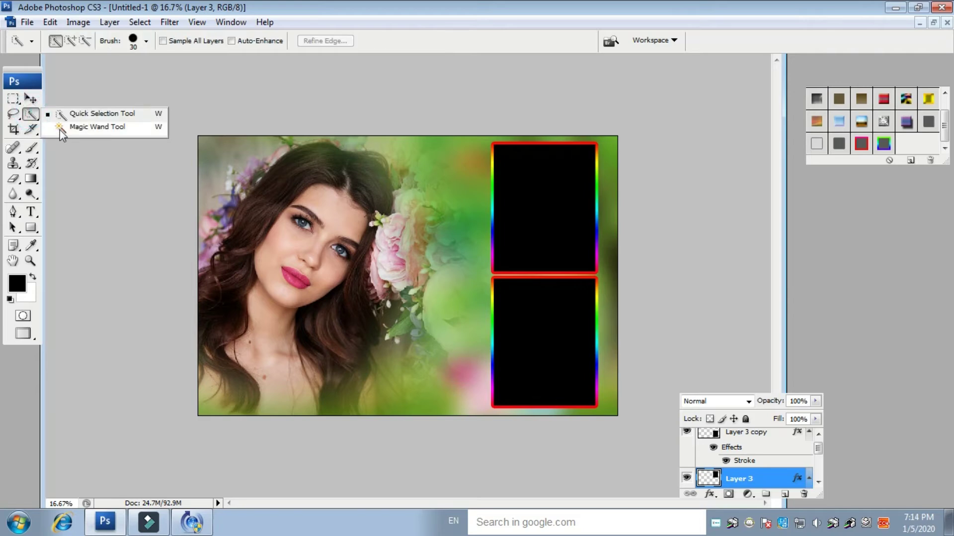
click(60, 130)
click(558, 240)
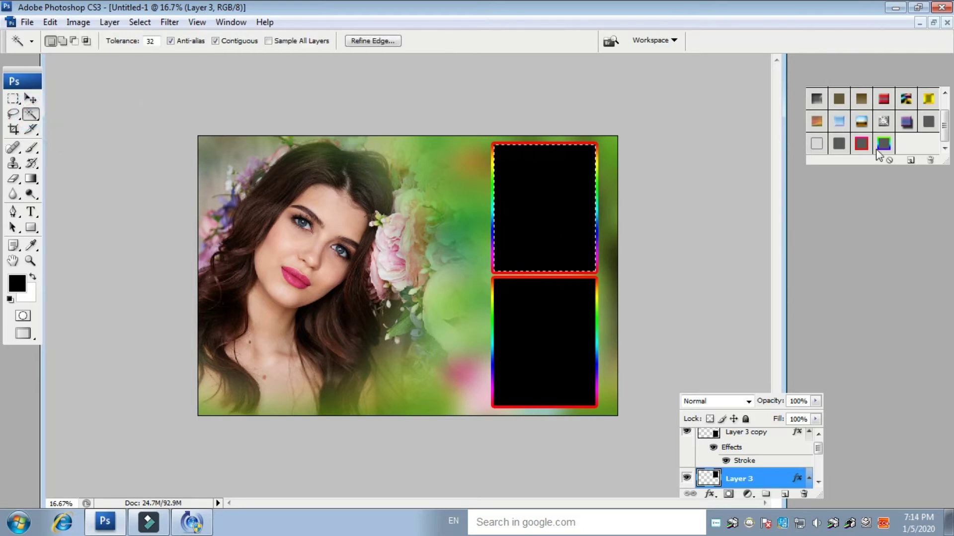
Close the source photo girl-1848947_1920.jpg while keeping the composite open.
click(933, 23)
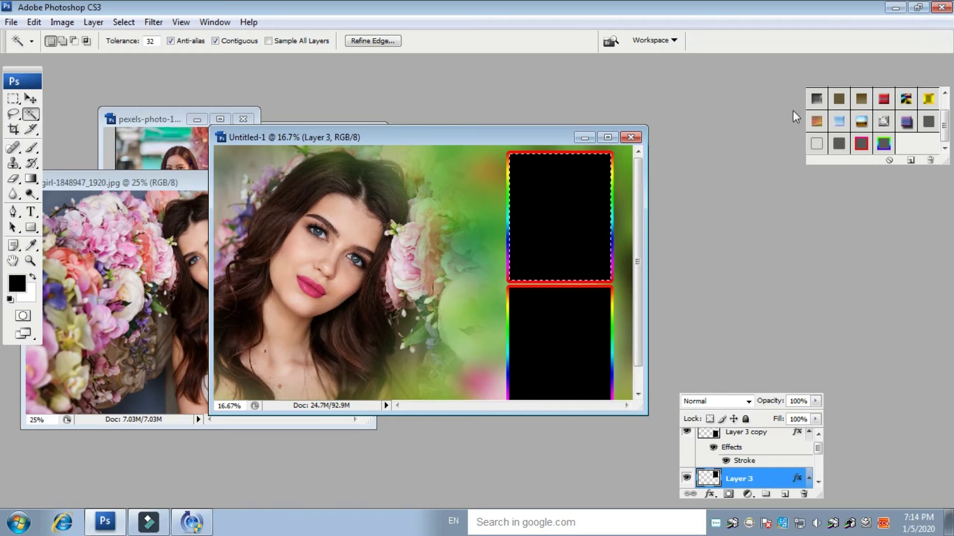
click(130, 184)
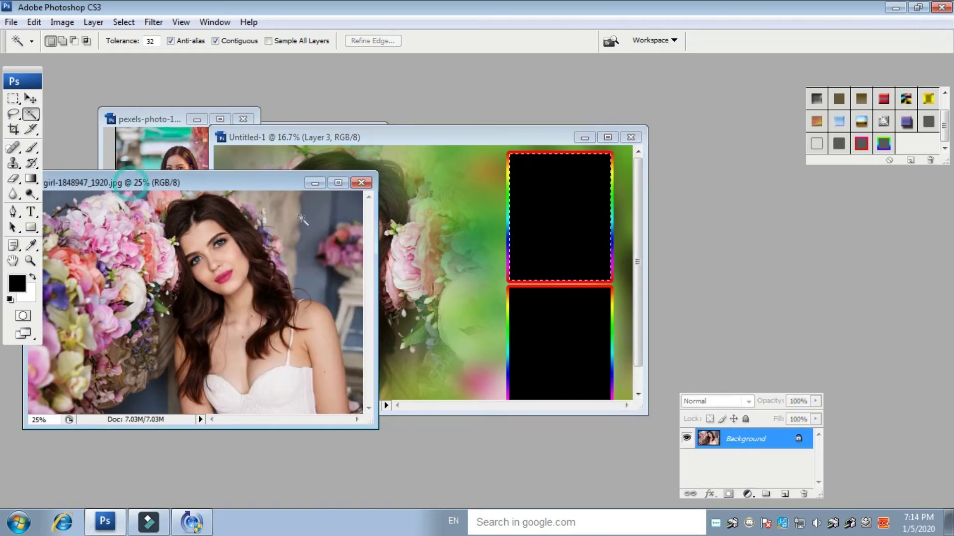
click(361, 184)
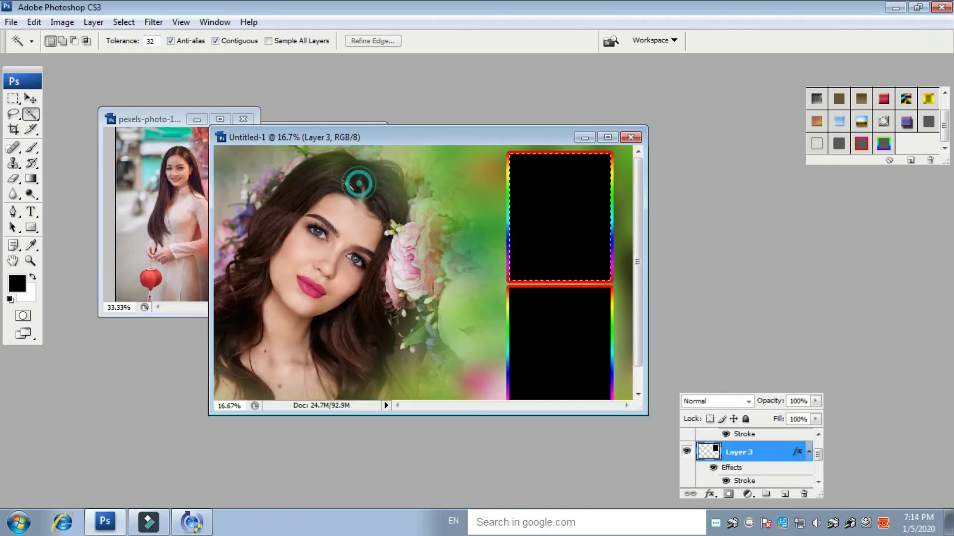
Copy the entire pexels-photo image, close it, and paste it into the selection of the upper rectangle.
click(125, 211)
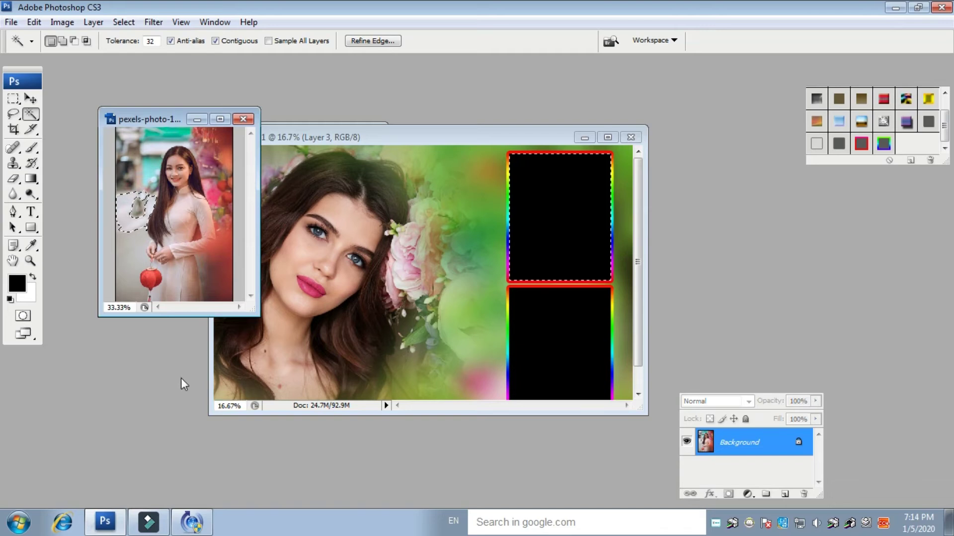
key(ctrl+d)
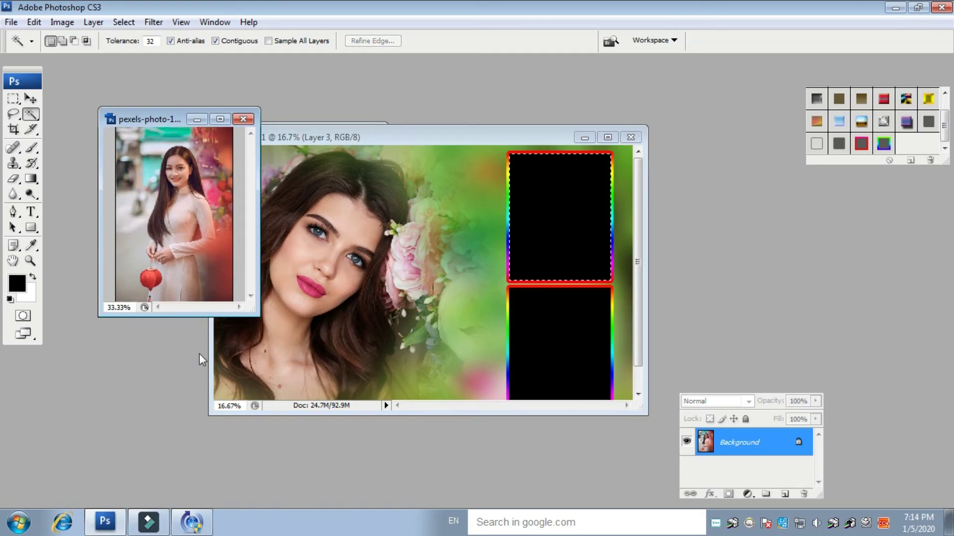
key(ctrl+a)
key(ctrl+w)
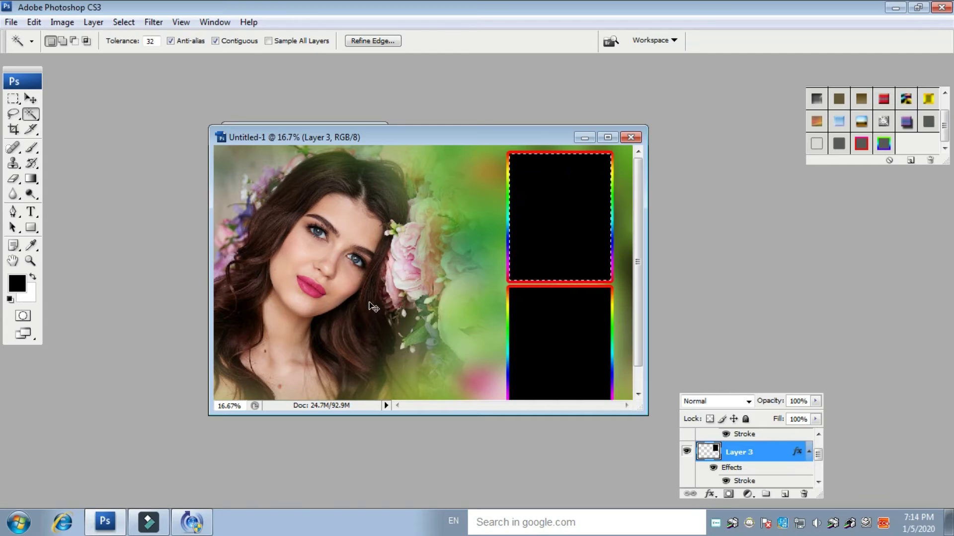
key(ctrl+shift+v)
Move the composite window aside, copy the entire woman-in-brown photo, and close that file.
drag(388, 142, 487, 154)
click(257, 133)
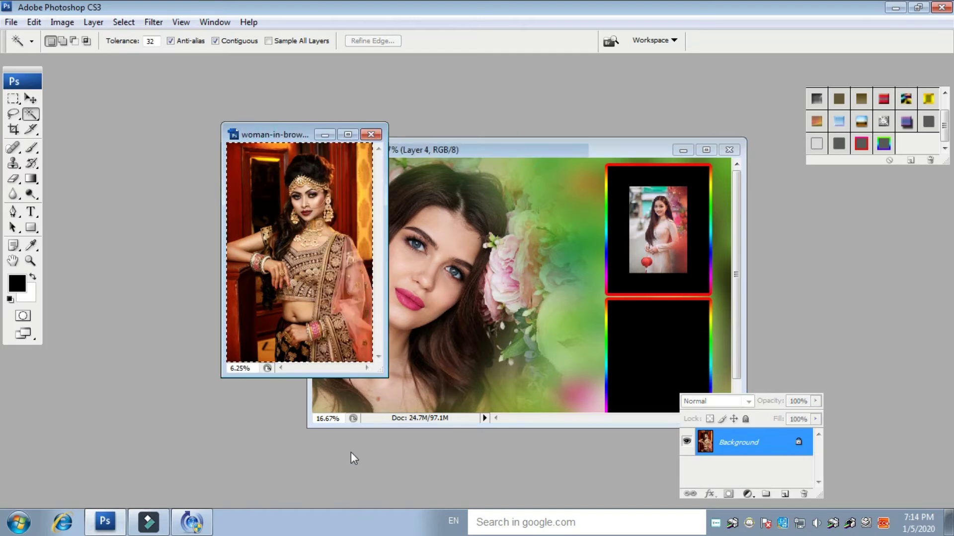
key(ctrl+a)
key(ctrl+w)
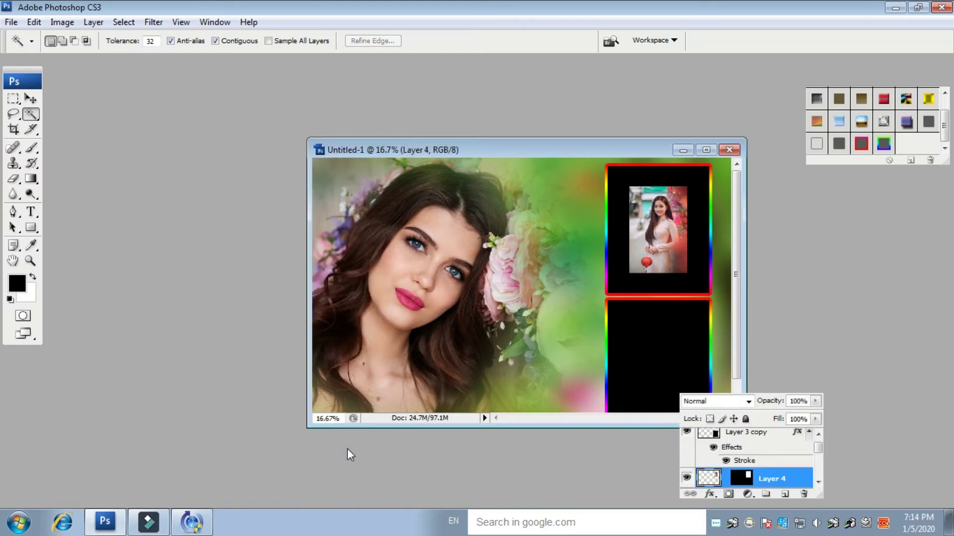
Select the lower rectangle's black interior on Layer 3 copy with the Magic Wand and paste the copied photo into it.
click(31, 99)
right_click(635, 335)
click(675, 342)
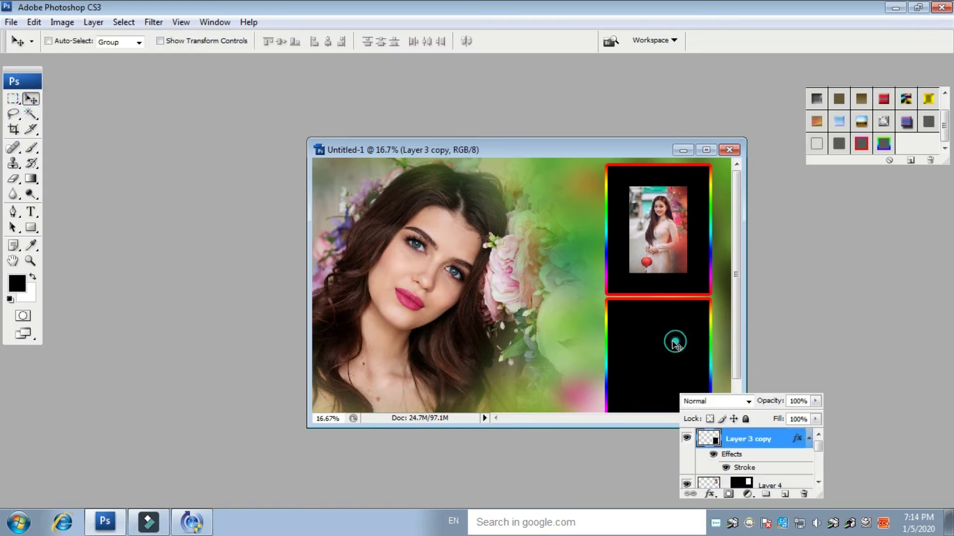
click(30, 115)
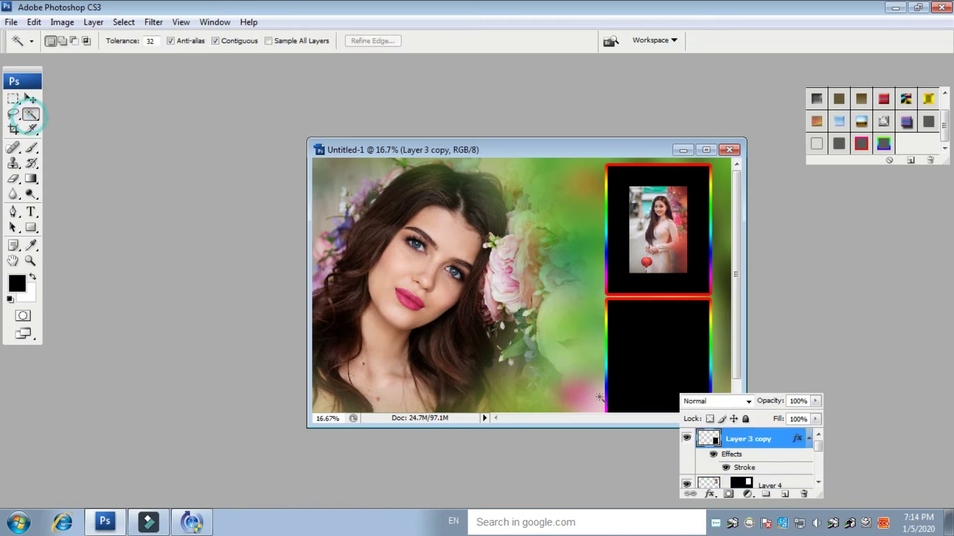
click(650, 349)
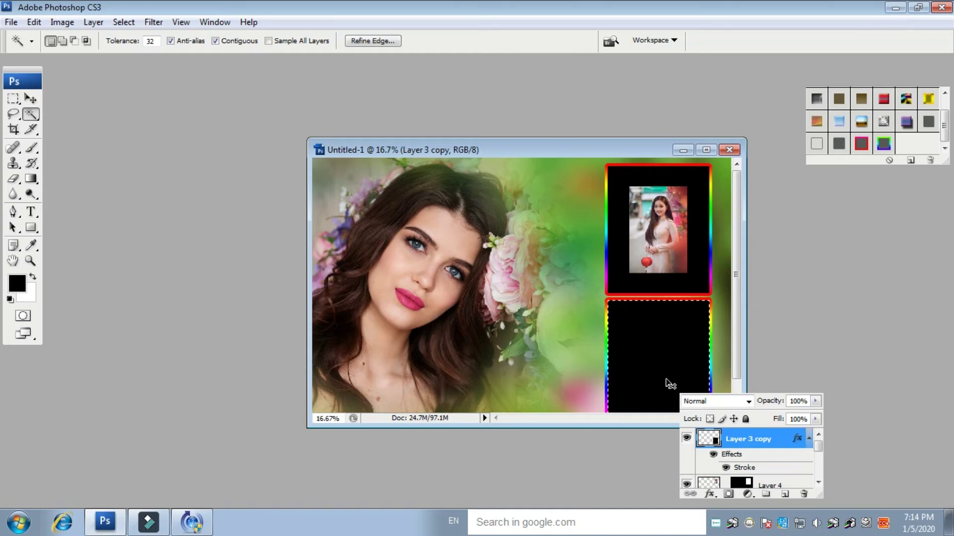
key(ctrl+shift+v)
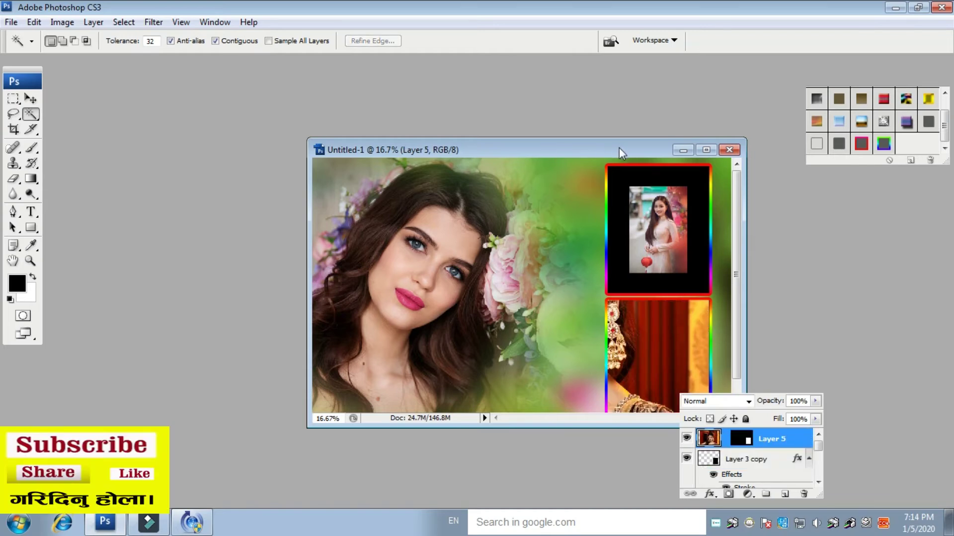
drag(622, 147, 617, 149)
drag(510, 149, 385, 110)
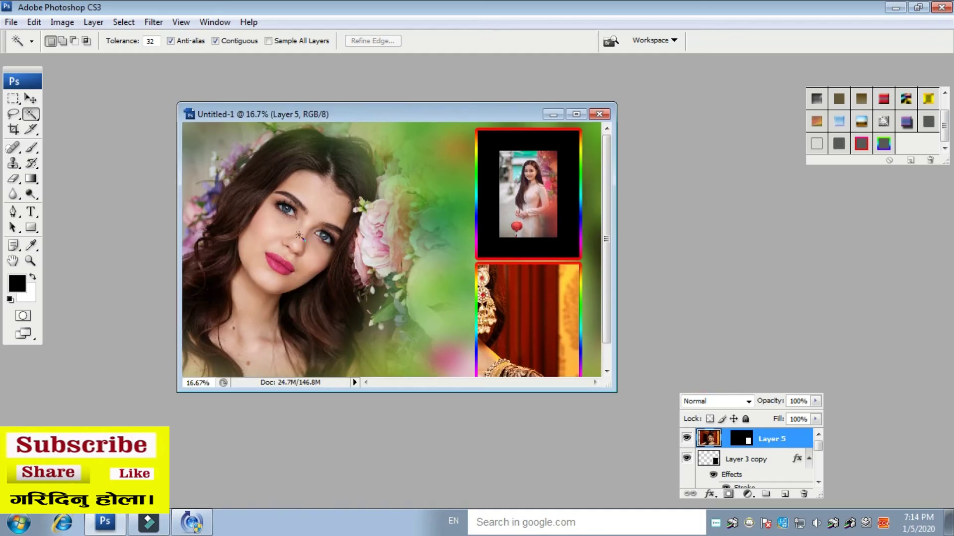
Scale the pasted photo on Layer 5 to about 31% and position the woman within the lower frame.
click(31, 98)
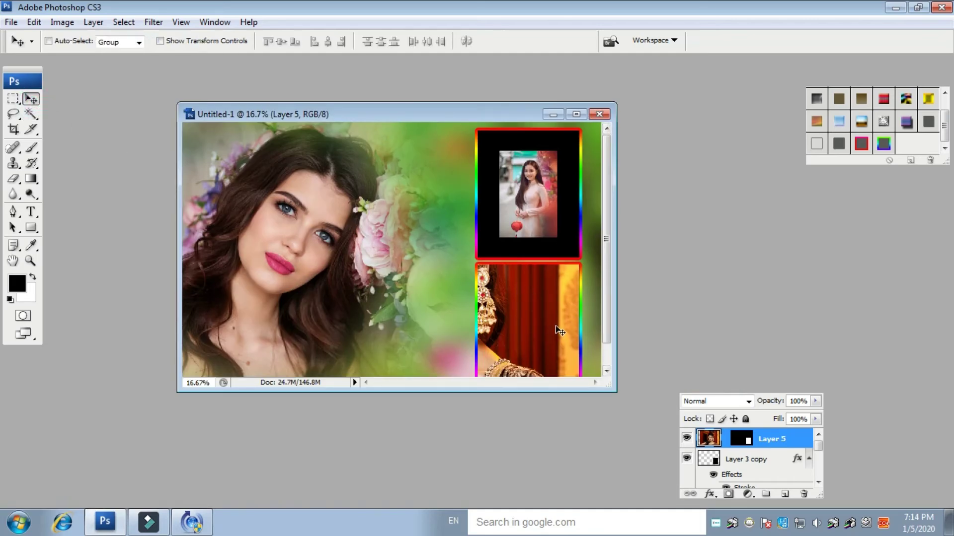
key(ctrl+t)
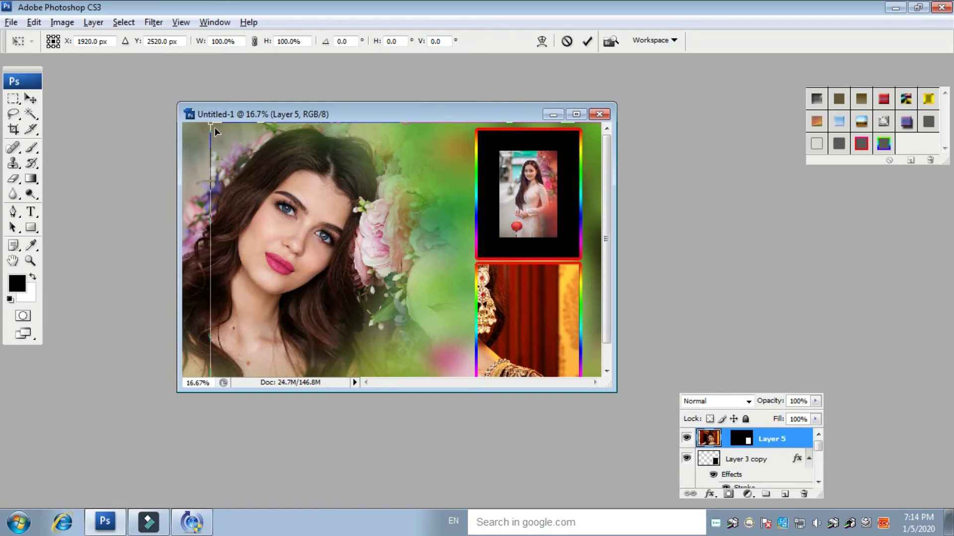
click(577, 115)
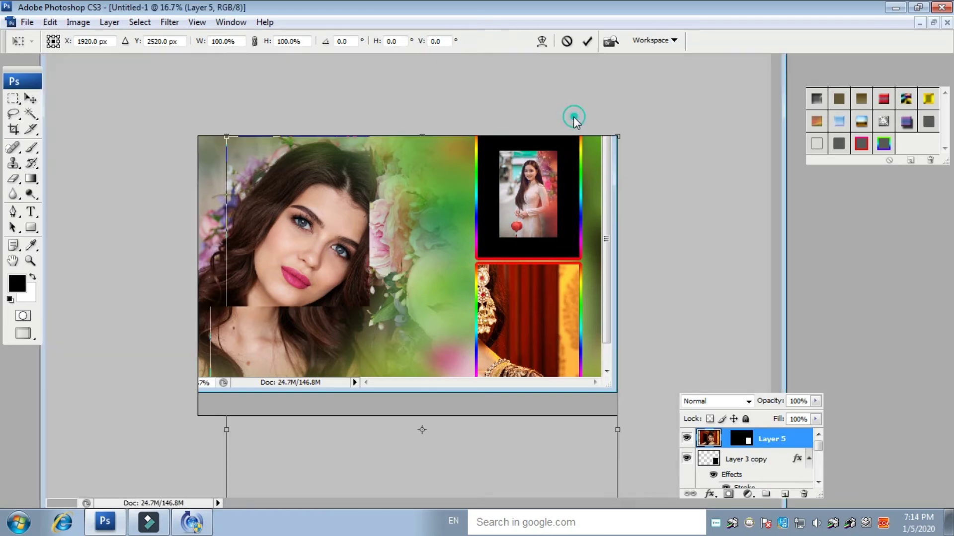
drag(227, 138, 380, 298)
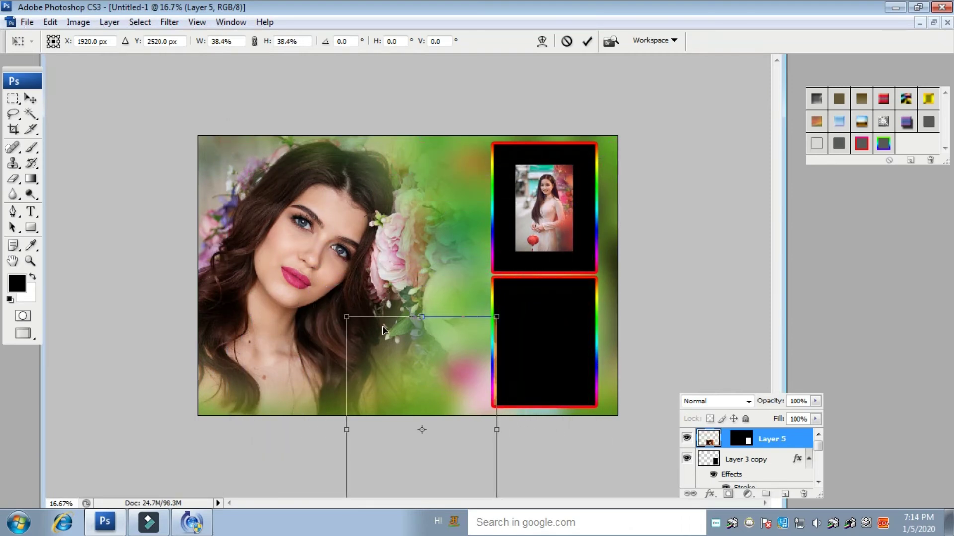
drag(387, 360, 503, 305)
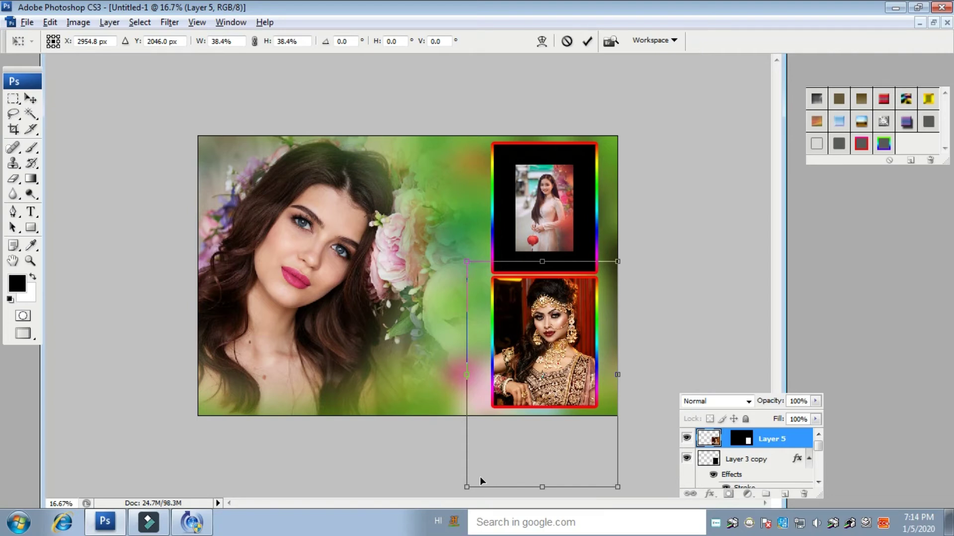
drag(467, 487, 481, 465)
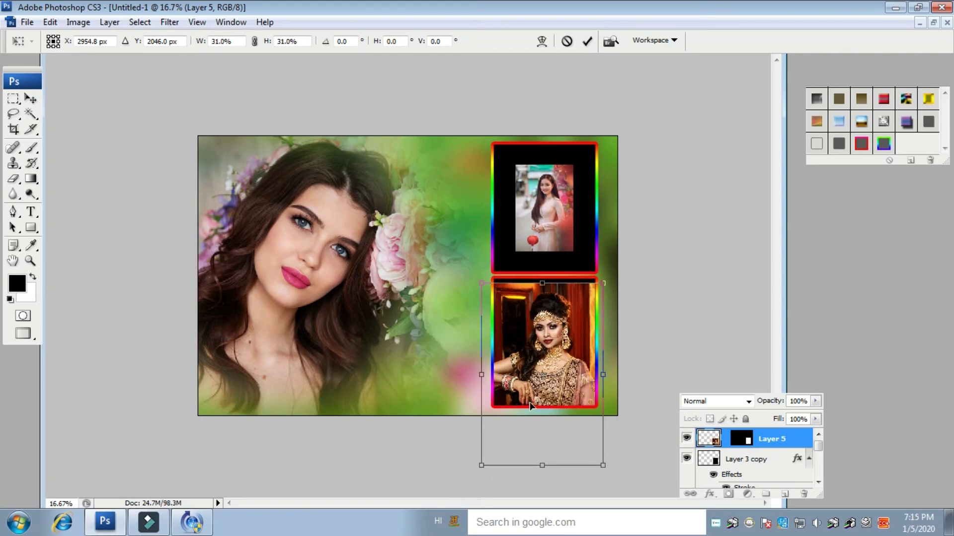
mouse_move(548, 346)
mouse_down()
mouse_move(539, 344)
mouse_move(558, 338)
mouse_move(551, 341)
mouse_up()
key(Return)
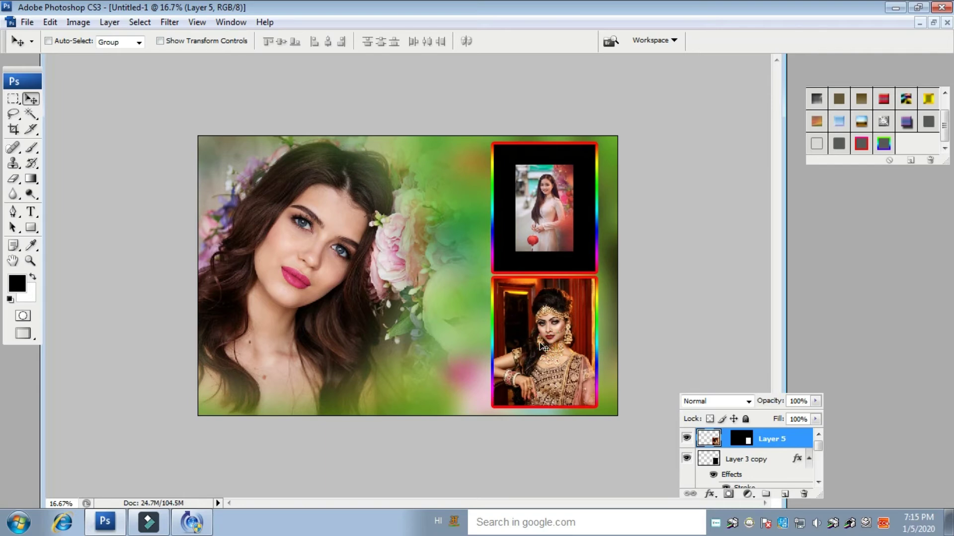
Enlarge the pasted photo on Layer 4 to fill the upper frame and shift it slightly into position.
right_click(541, 203)
click(580, 211)
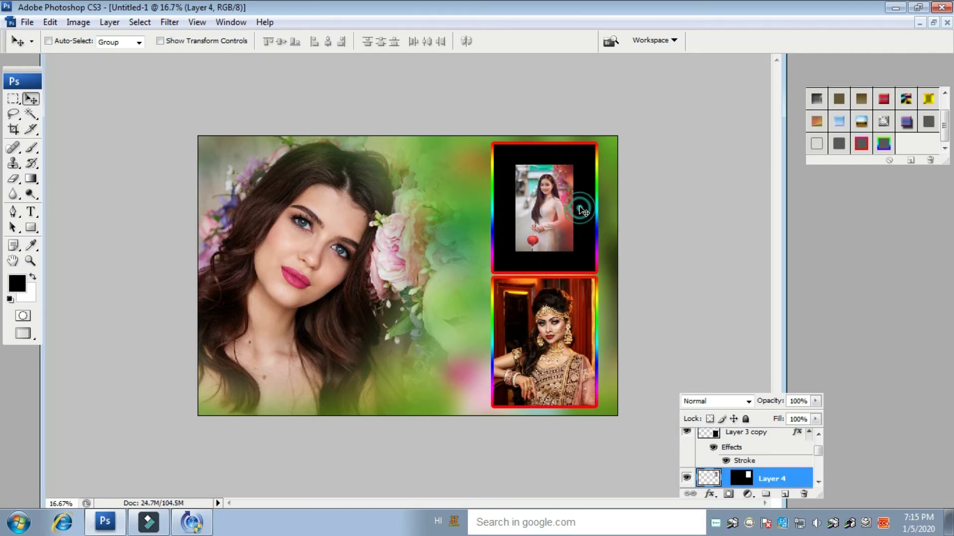
key(ctrl+t)
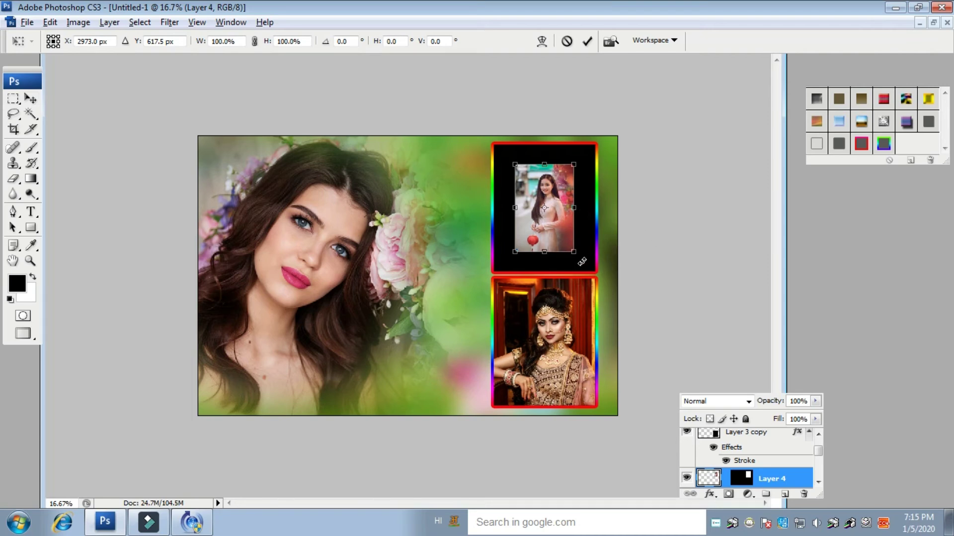
drag(573, 251, 631, 272)
key(Return)
drag(552, 196, 554, 207)
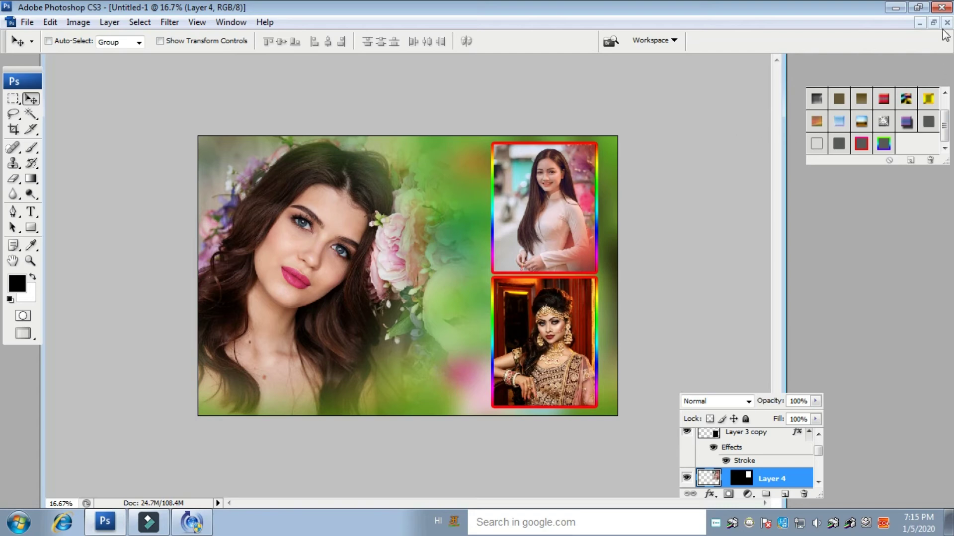
Restore the composite to a floating window and browse to the flower folder on Local Disk (D:) for an image to open.
click(934, 23)
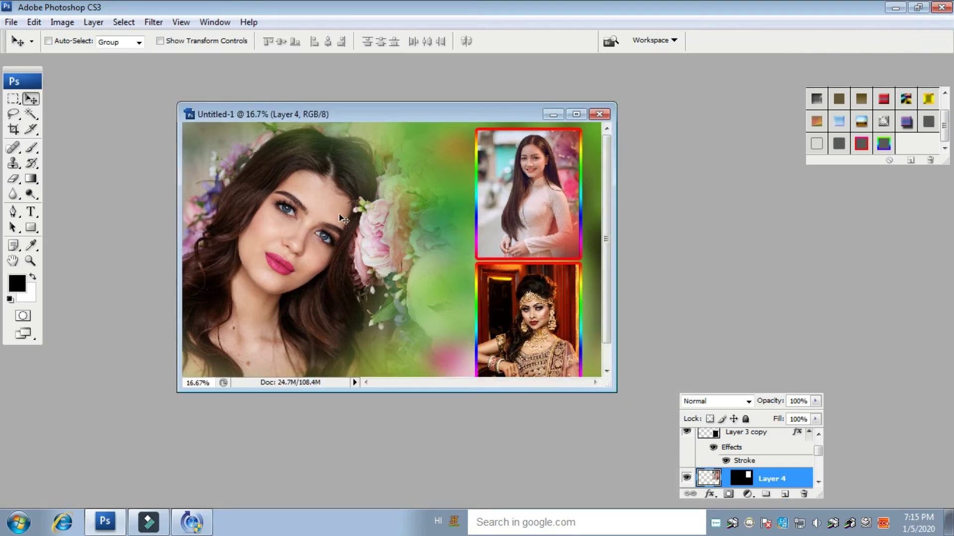
double_click(672, 149)
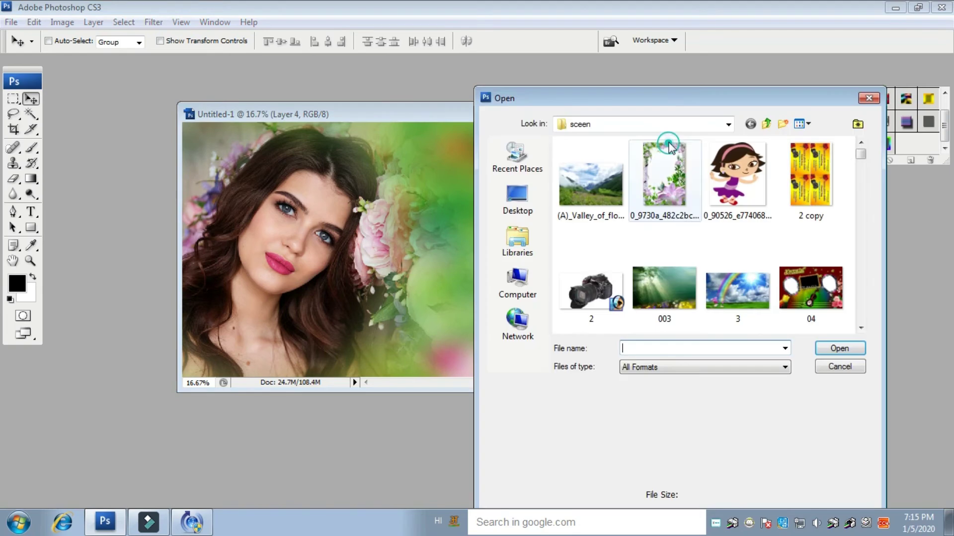
click(622, 123)
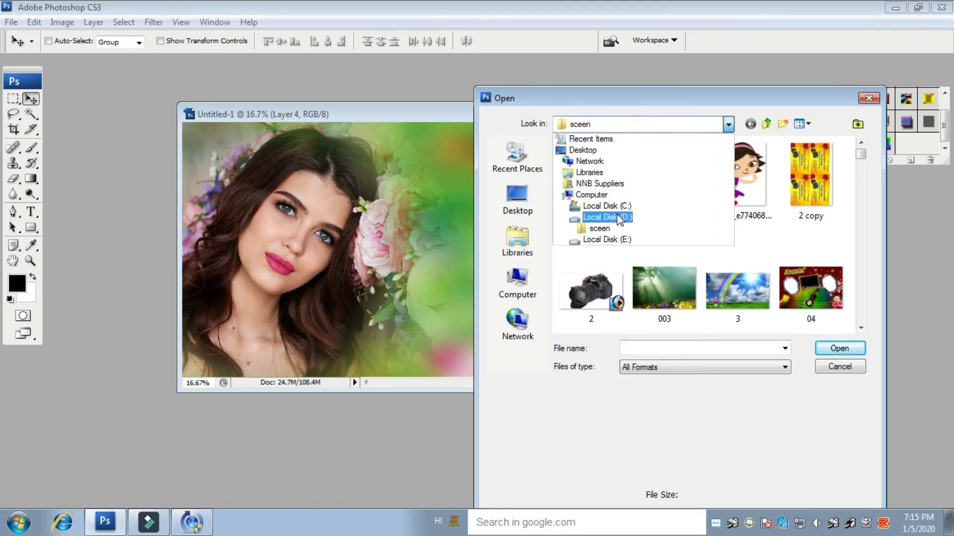
click(605, 206)
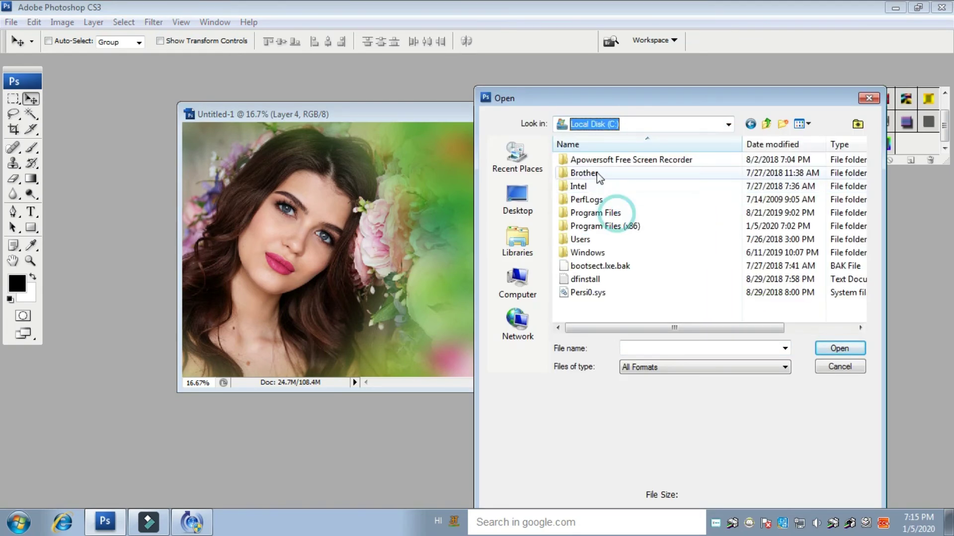
click(638, 127)
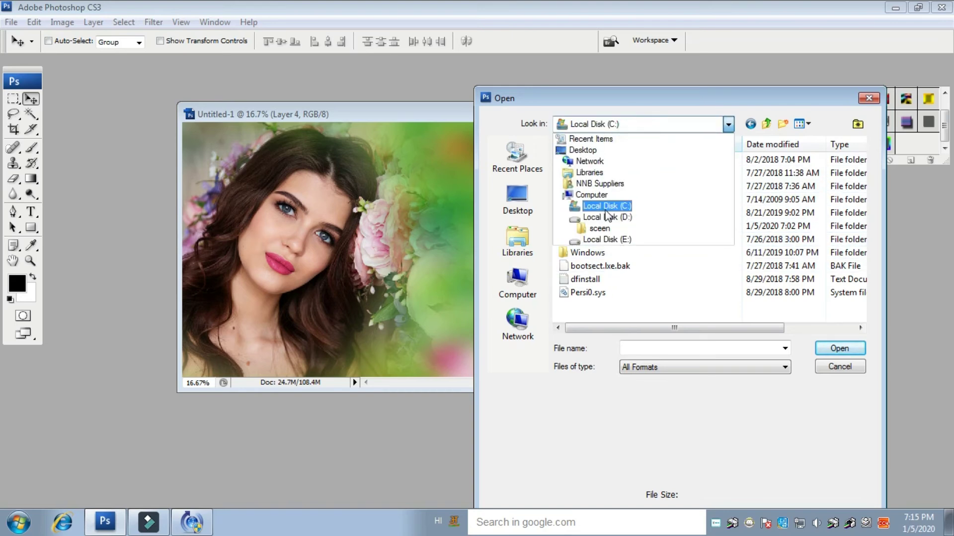
click(606, 212)
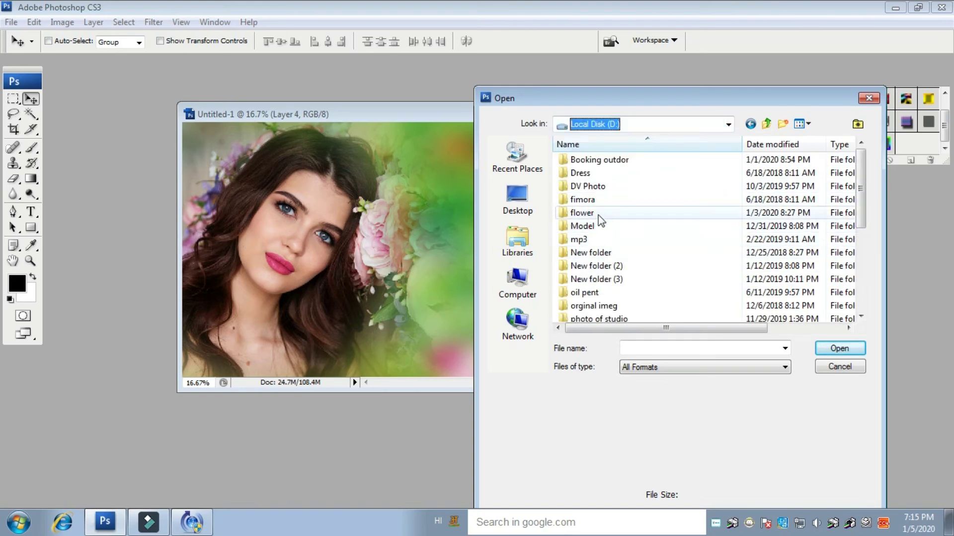
double_click(598, 216)
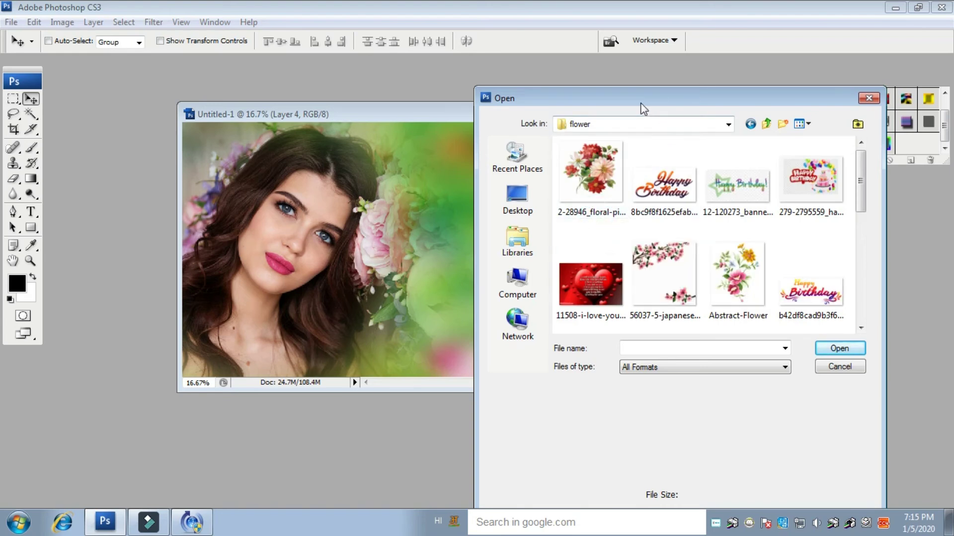
Find and open the bouquet-of-flowers PNG with the yellow, orange and red blooms from the flower folder.
drag(642, 106, 690, 104)
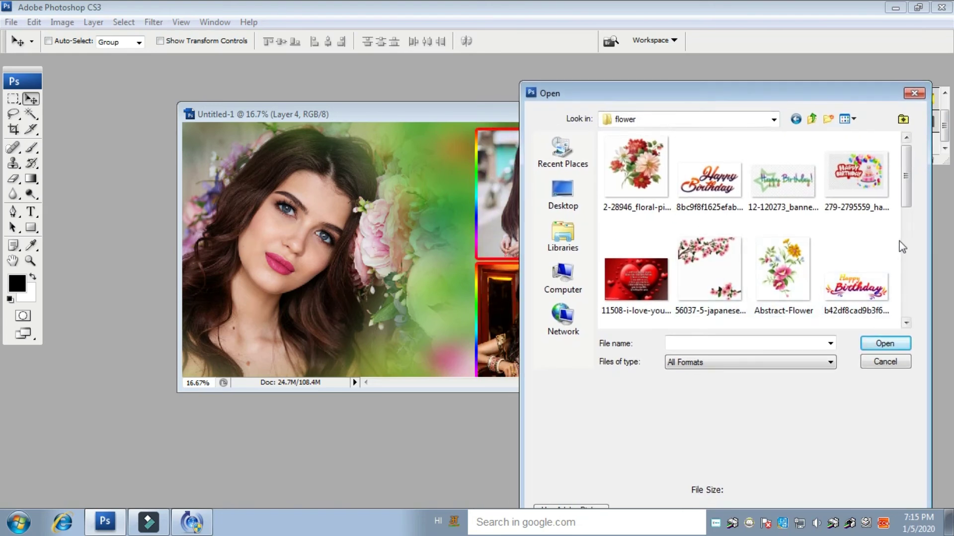
drag(908, 198, 910, 244)
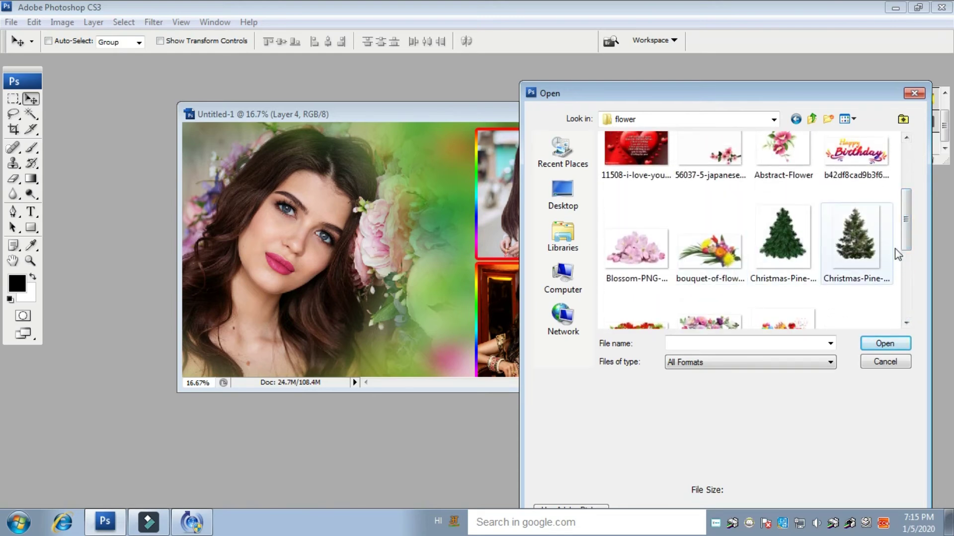
mouse_move(906, 243)
mouse_down()
mouse_move(909, 213)
mouse_move(909, 241)
mouse_up()
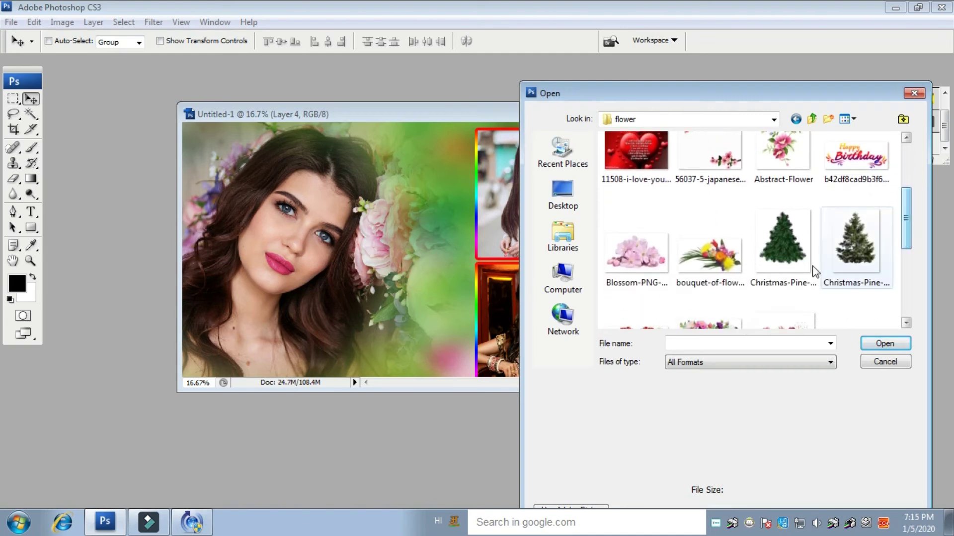
click(721, 261)
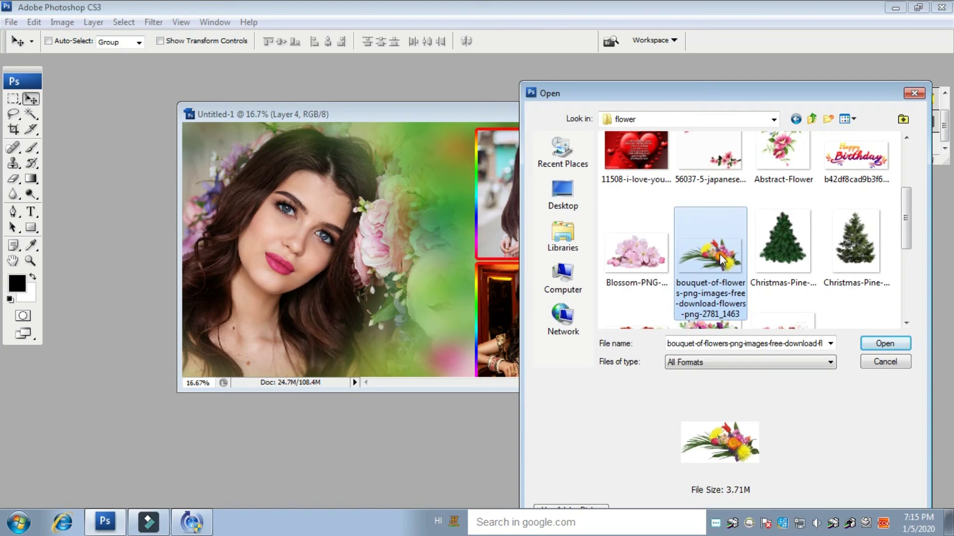
click(885, 344)
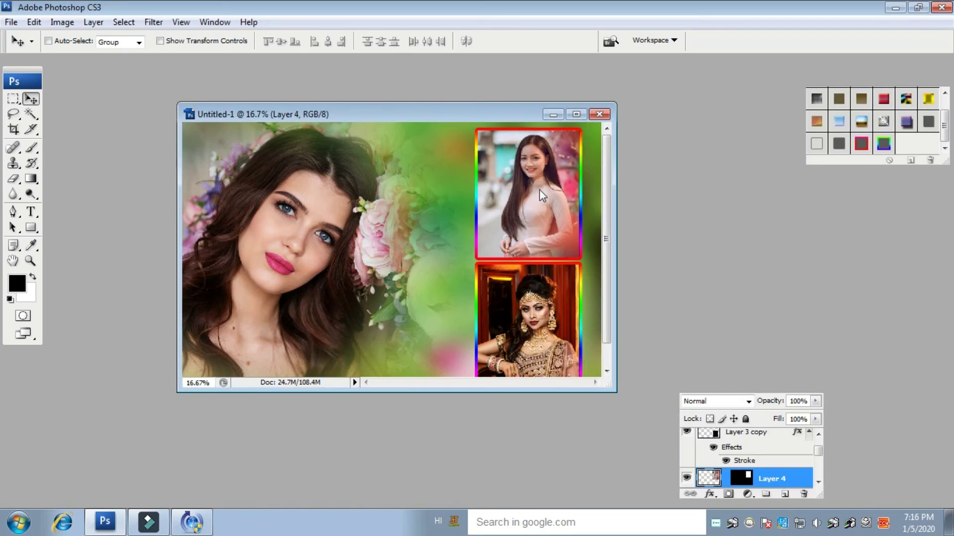
Move the bouquet window aside, copy the bouquet into the composite as a new layer, and maximize the composite.
drag(357, 92, 658, 151)
drag(748, 289, 416, 243)
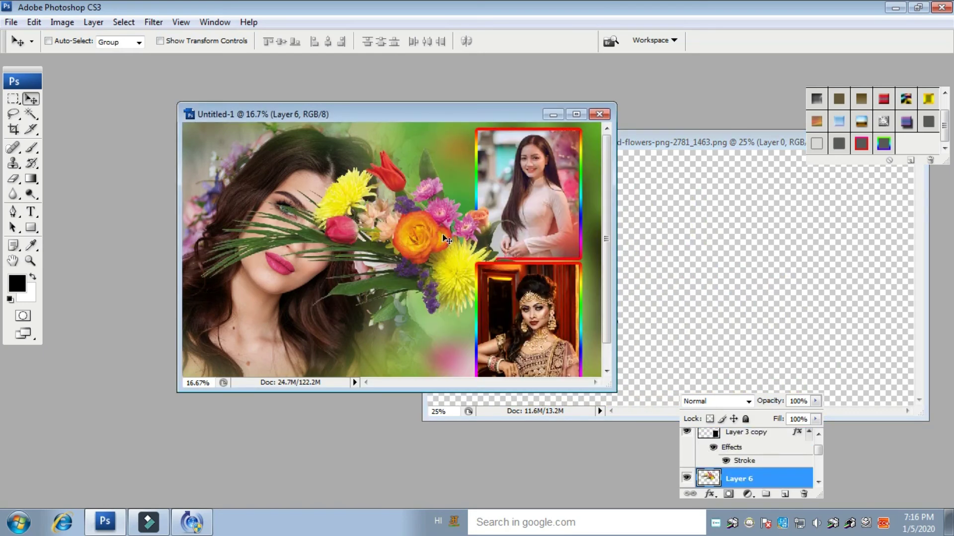
click(576, 114)
Scale the bouquet to about 50%, rotate it 60°, and place it between the large portrait and the upper frame.
key(ctrl+t)
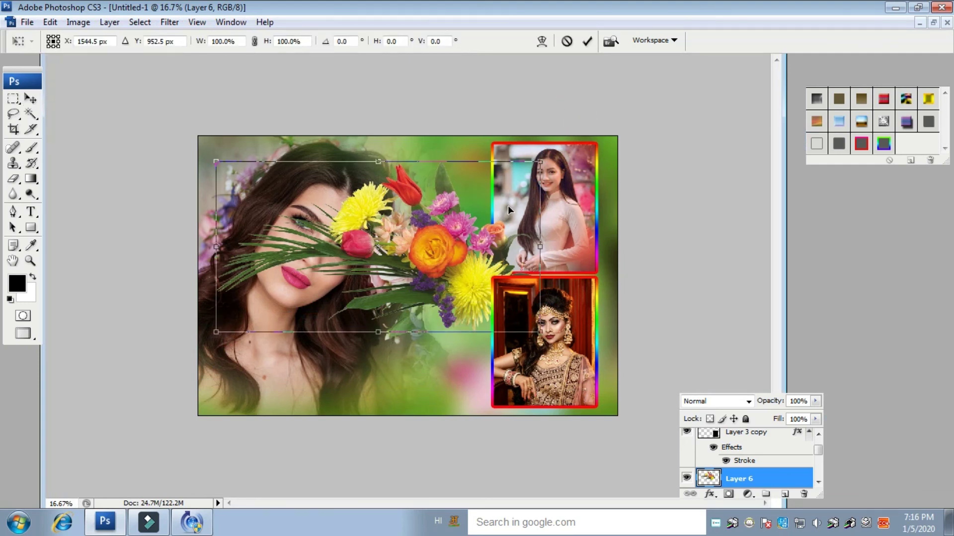
drag(215, 161, 296, 204)
drag(352, 218, 406, 198)
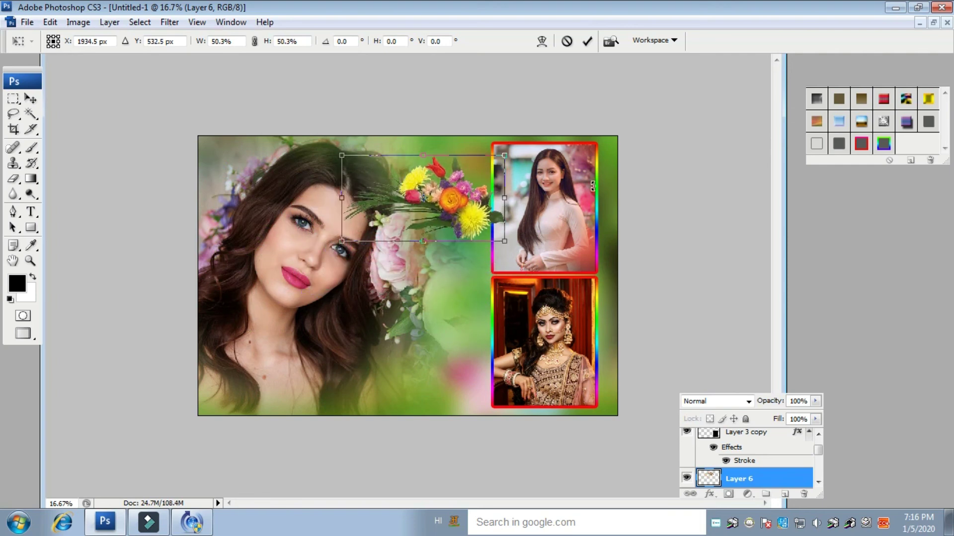
drag(671, 158, 666, 487)
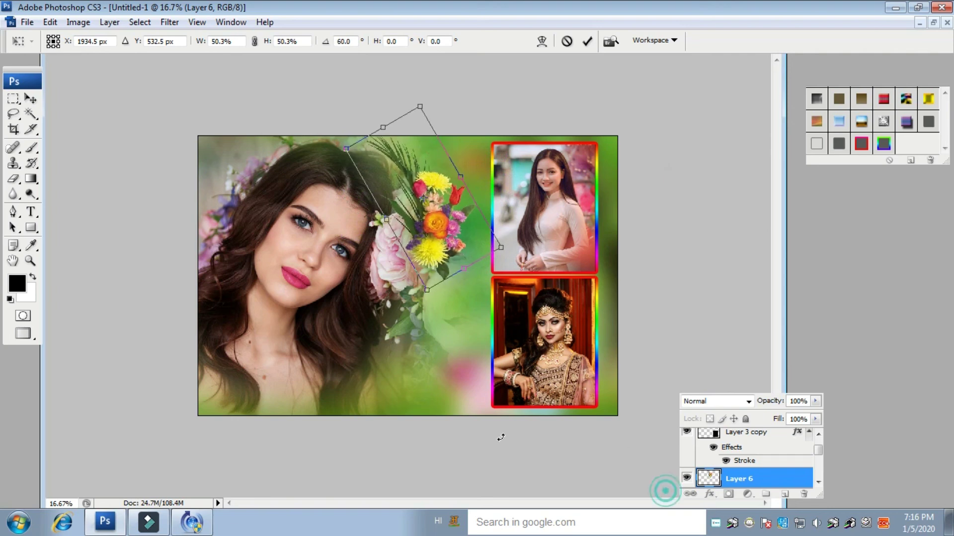
drag(427, 220, 440, 224)
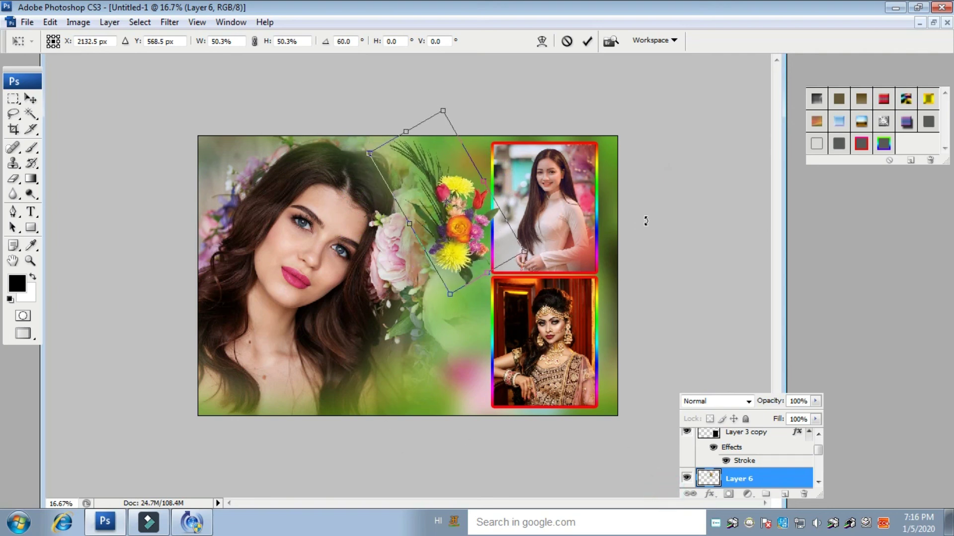
key(Return)
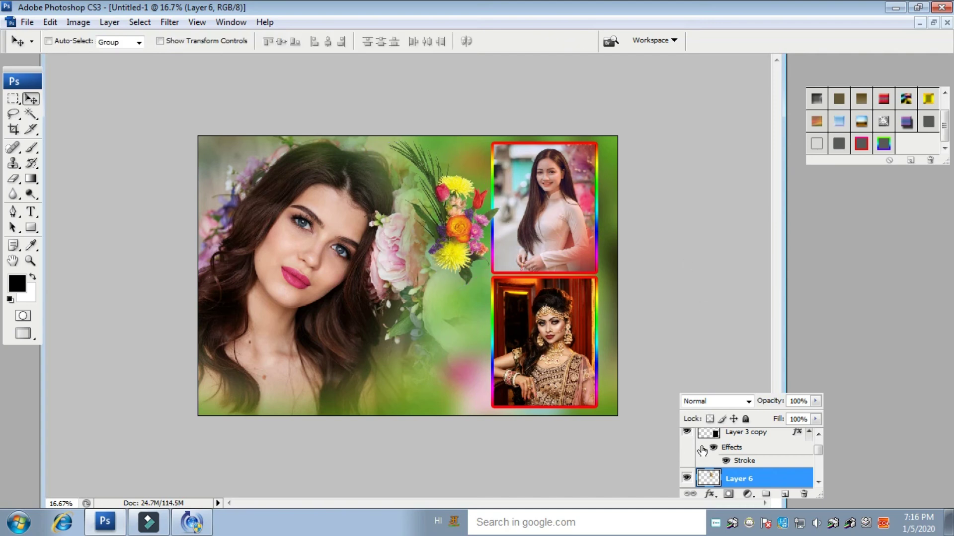
Set the bouquet layer's blend mode to Overlay and apply Hue/Saturation with hue -14, saturation +27 and lightness -7.
click(739, 406)
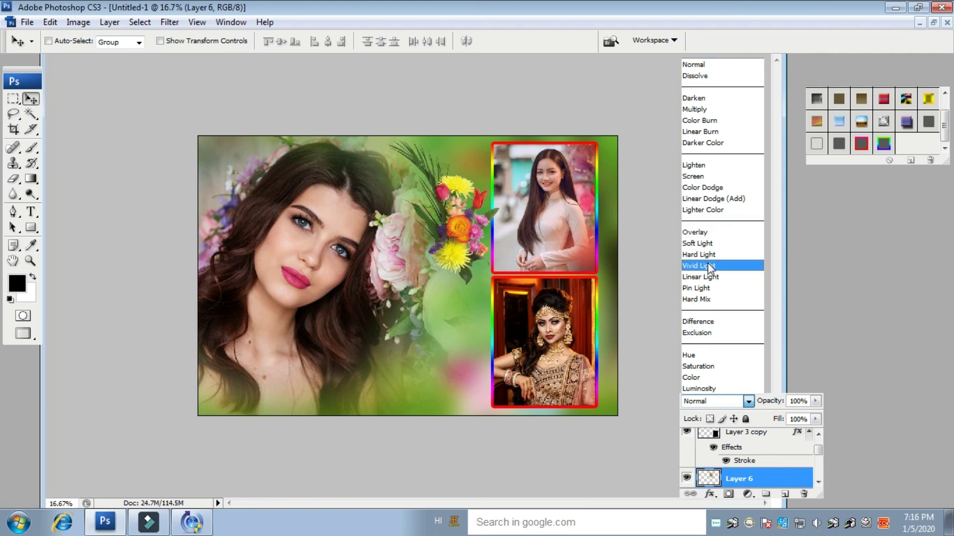
click(706, 232)
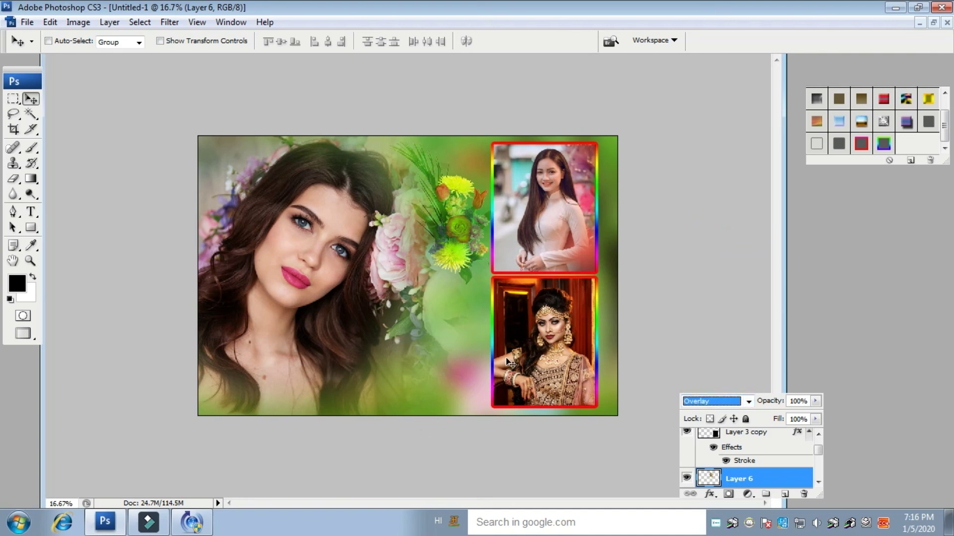
key(ctrl+u)
drag(468, 97, 713, 178)
drag(691, 285, 700, 290)
drag(624, 293, 709, 300)
mouse_move(692, 245)
mouse_down()
mouse_move(708, 252)
mouse_move(681, 247)
mouse_up()
mouse_move(691, 320)
mouse_down()
mouse_move(720, 321)
mouse_move(687, 320)
mouse_up()
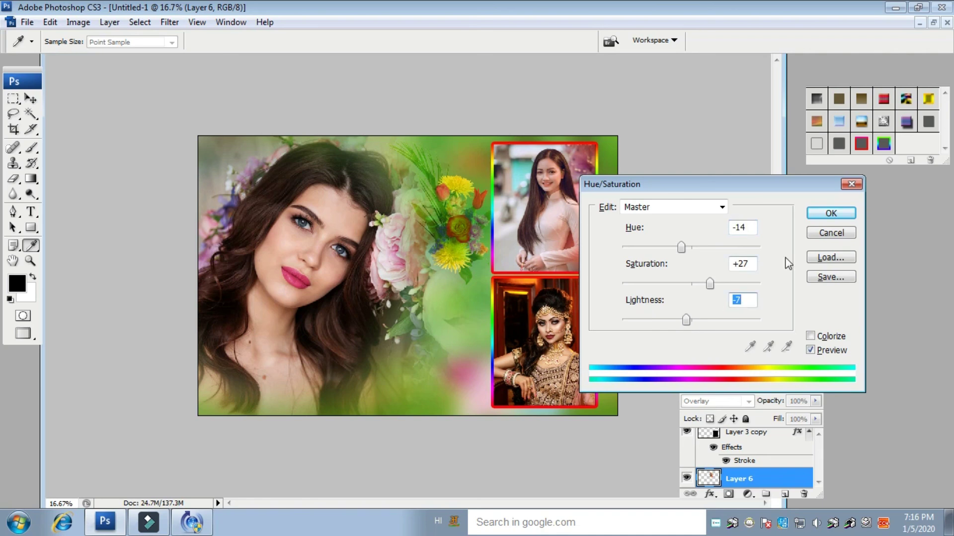
drag(833, 189, 744, 251)
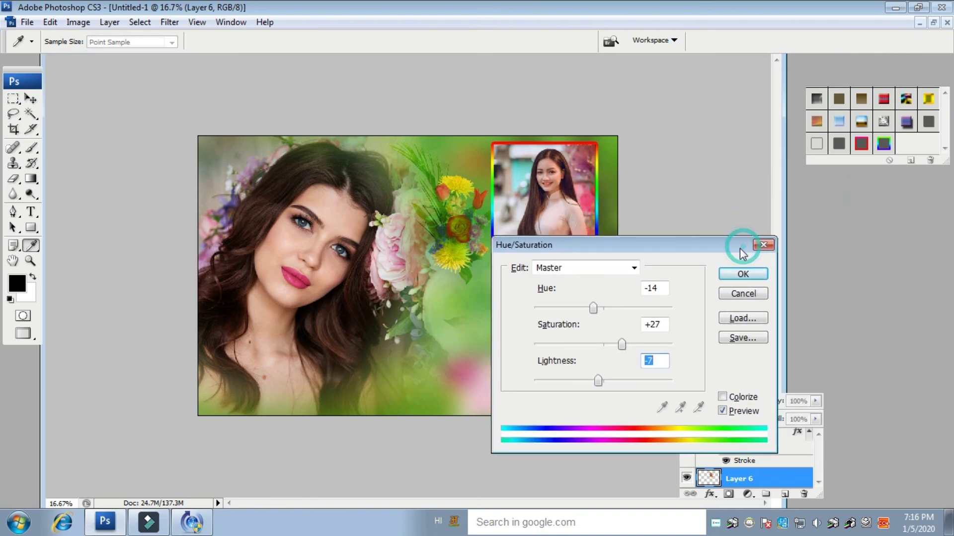
click(742, 274)
Duplicate the bouquet layer and place the copy directly below the original, beside the lower frame.
key(v)
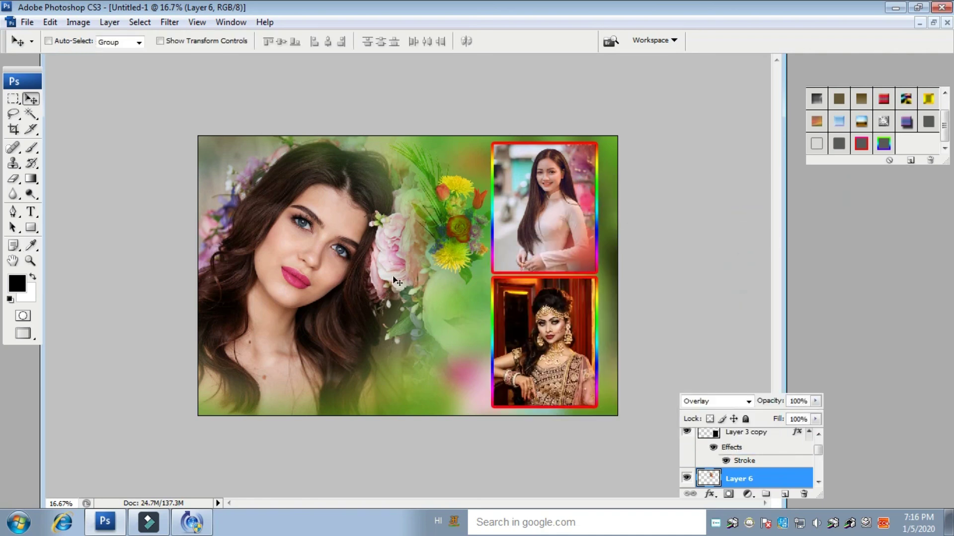
drag(451, 216, 455, 326)
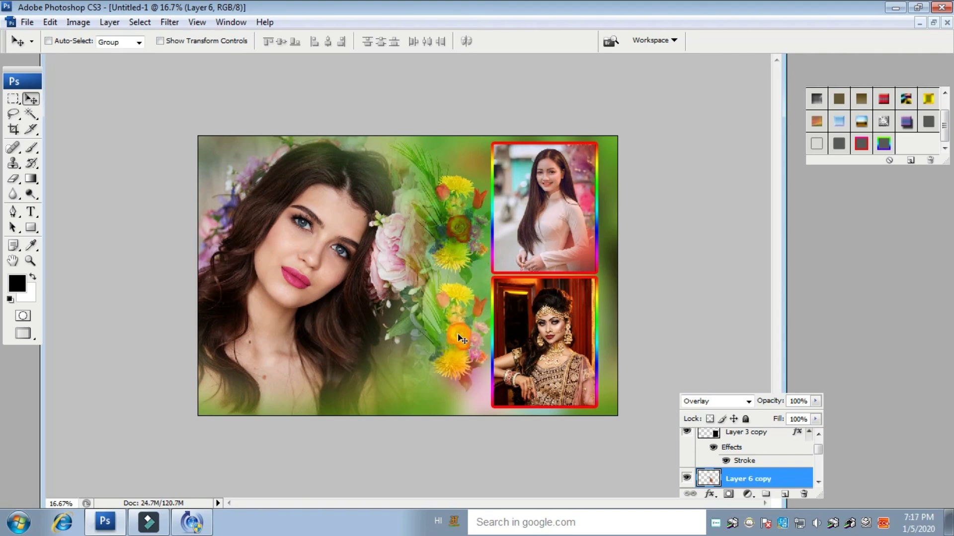